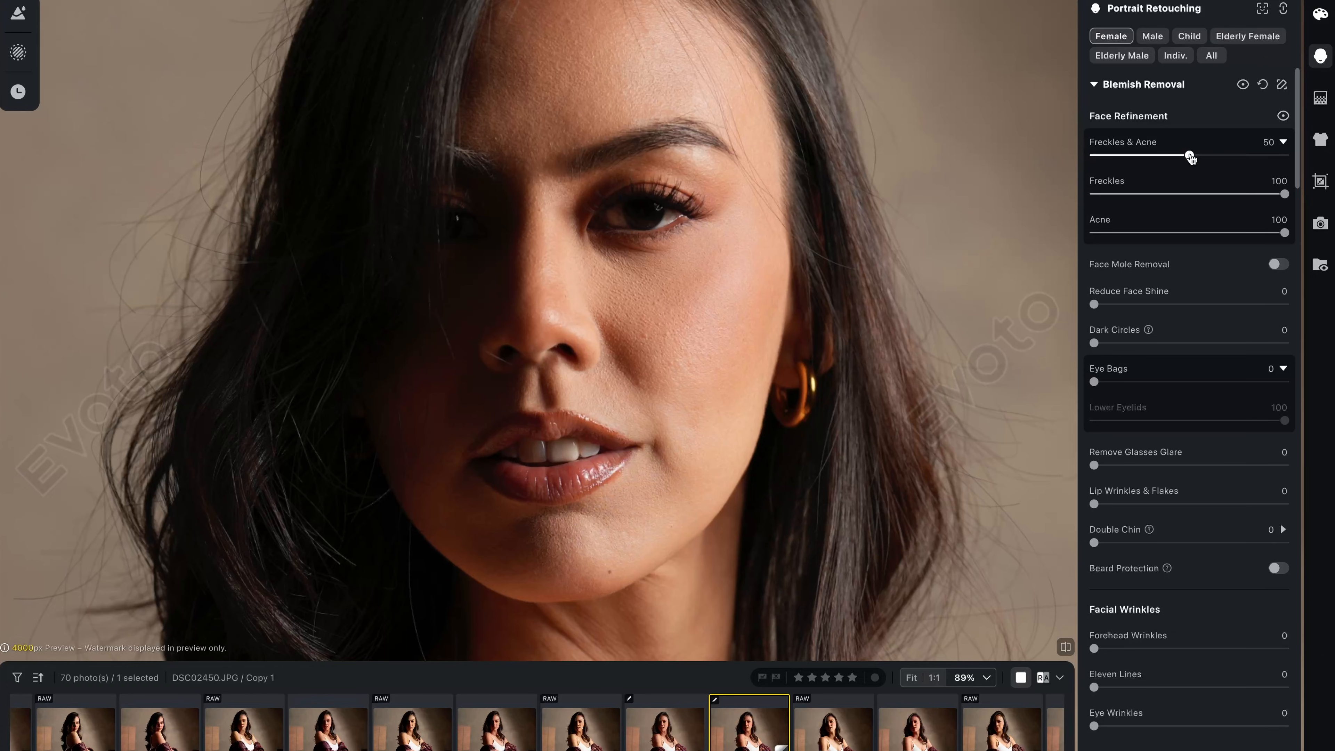
- Set Freckles & Acne to 100 with Freckles at 100, and try the Face Mole Removal option
drag(1191, 158, 1309, 158)
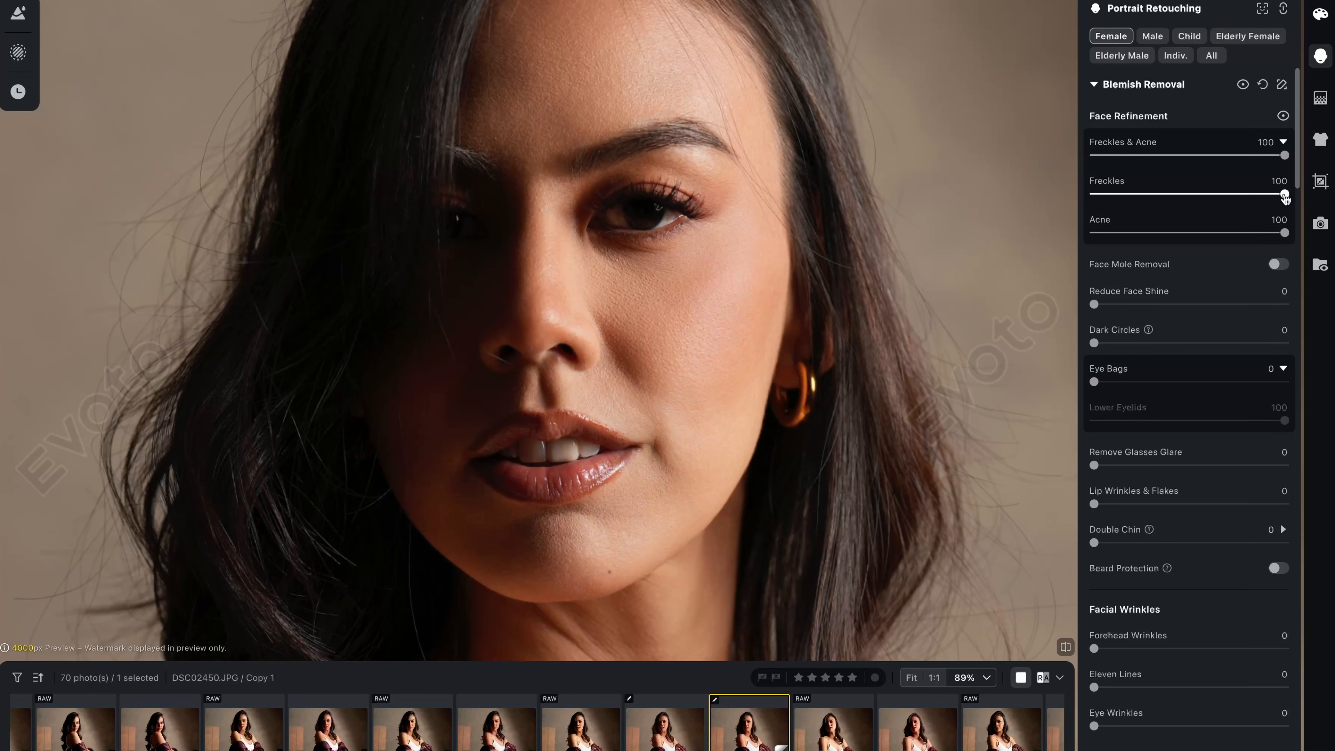
drag(1284, 197, 1008, 207)
drag(1095, 194, 1332, 224)
click(1279, 265)
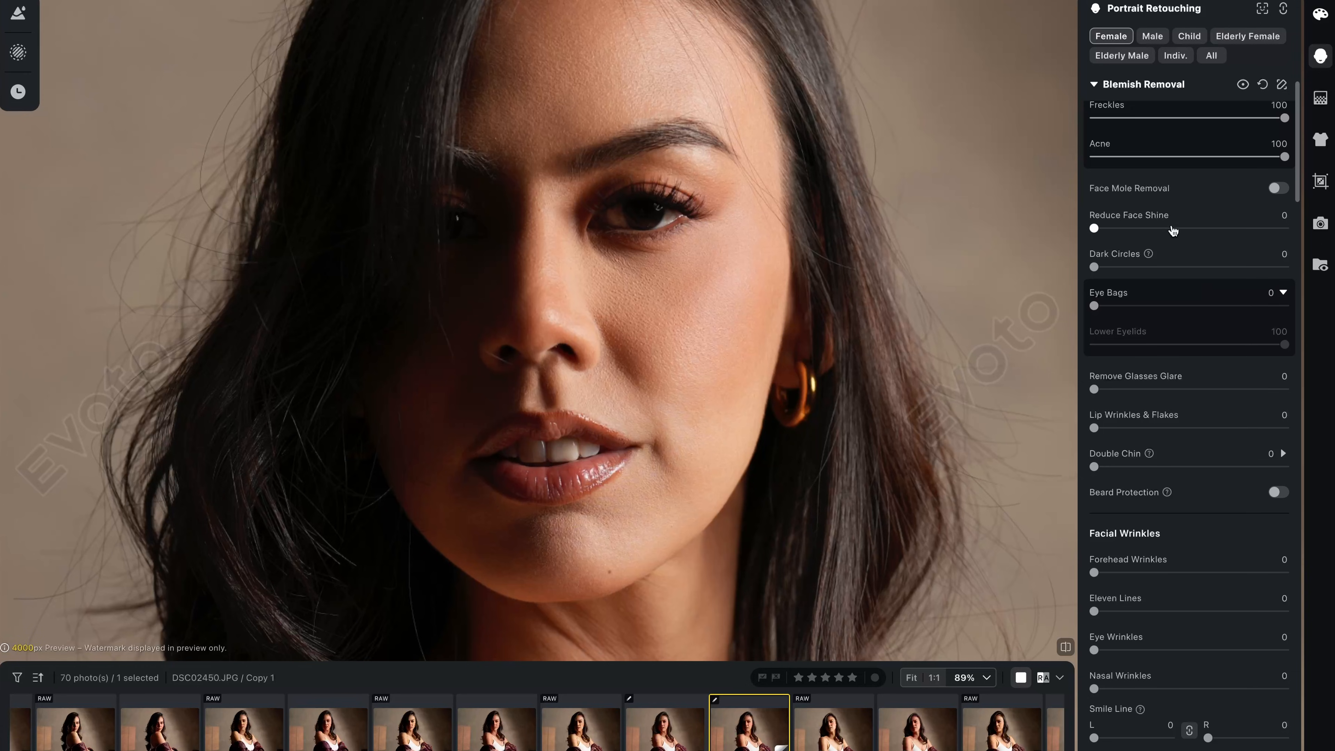
- Compare Reduce Face Shine at 0 and 100, and settle on 55
drag(1094, 228, 1327, 244)
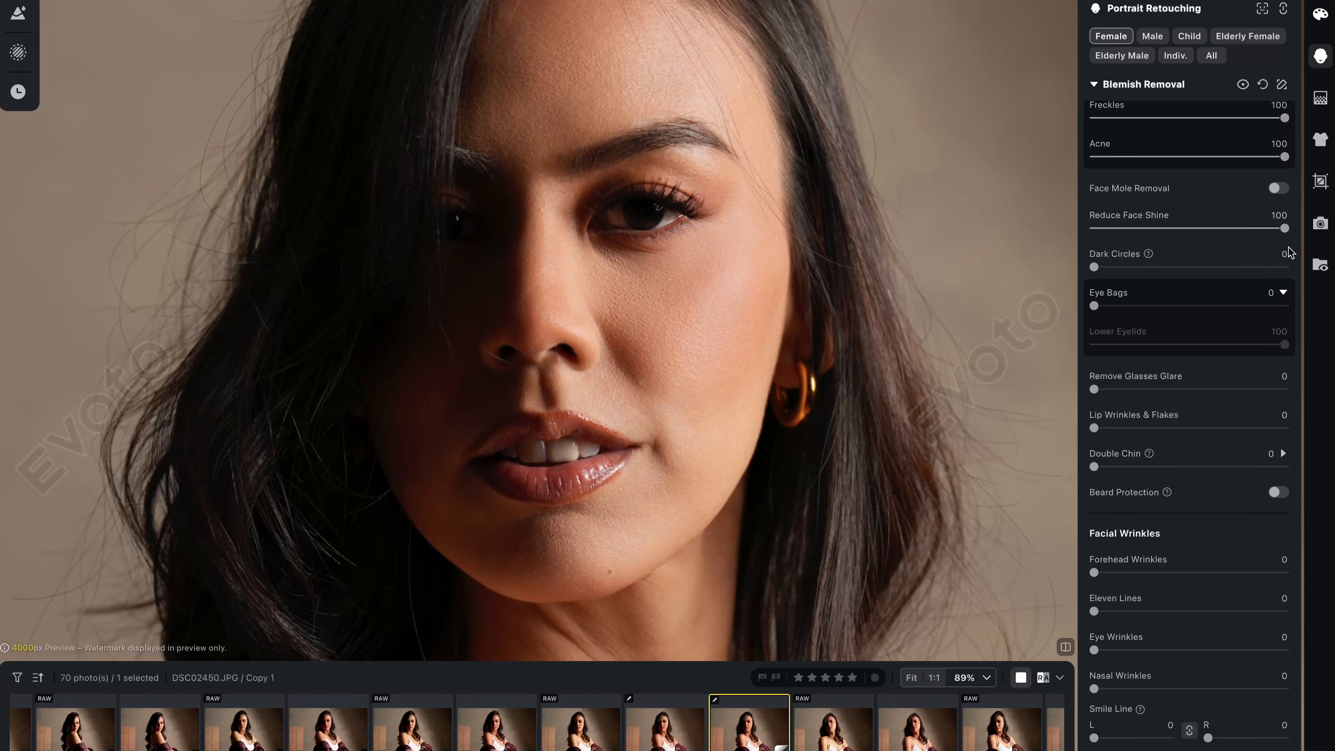
drag(1240, 233, 951, 243)
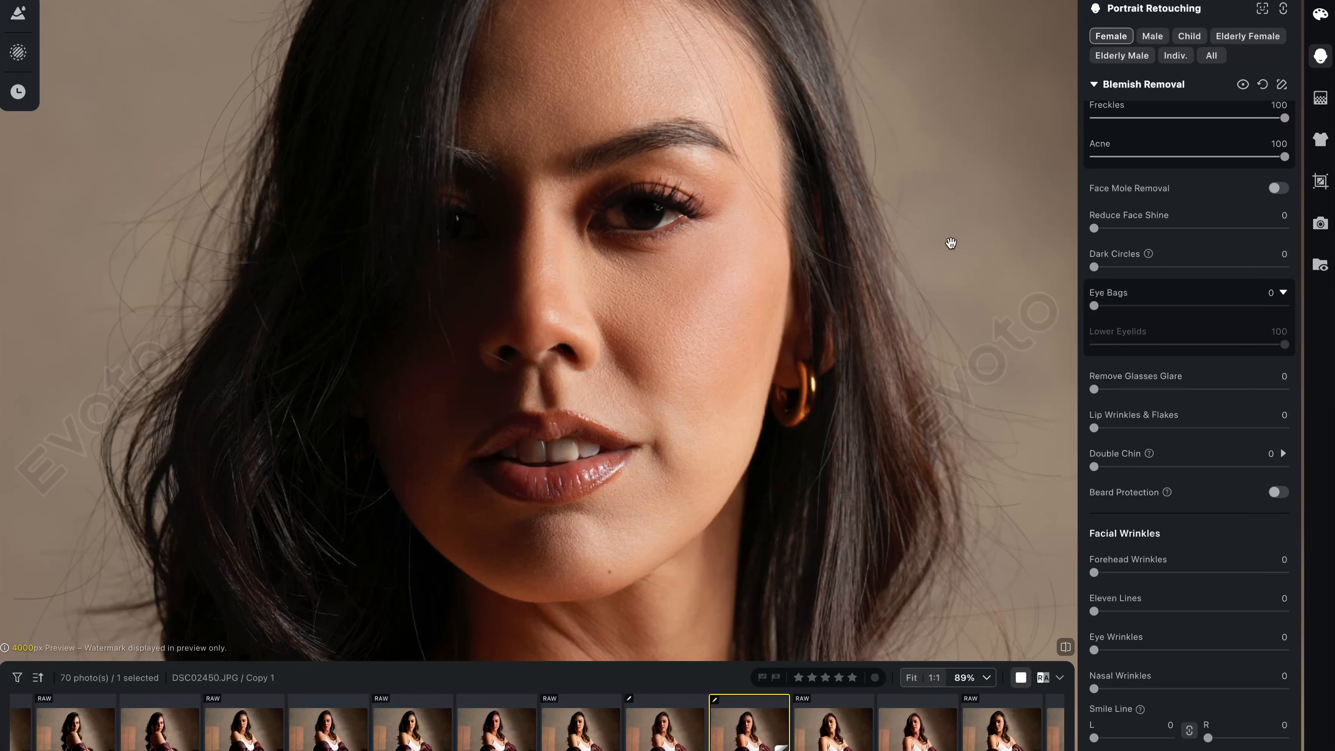
drag(1152, 230, 1317, 234)
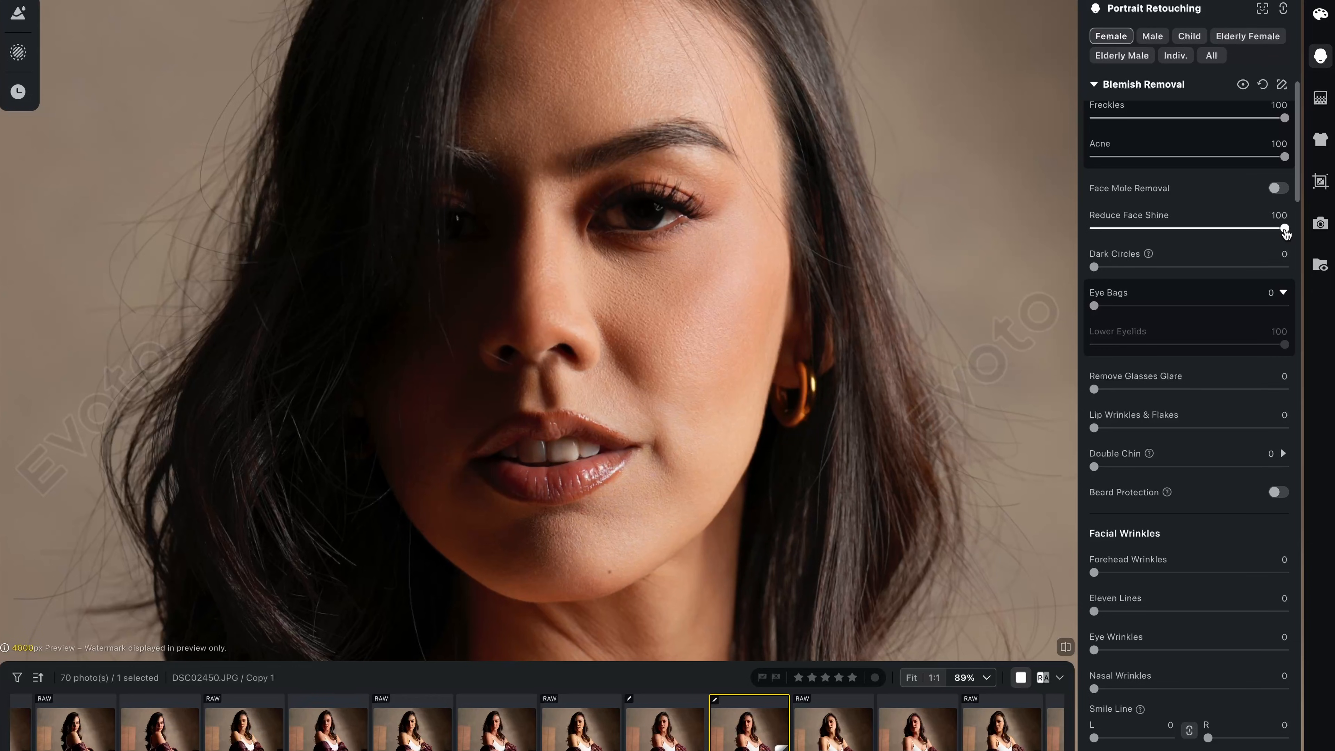
drag(1285, 232, 1213, 232)
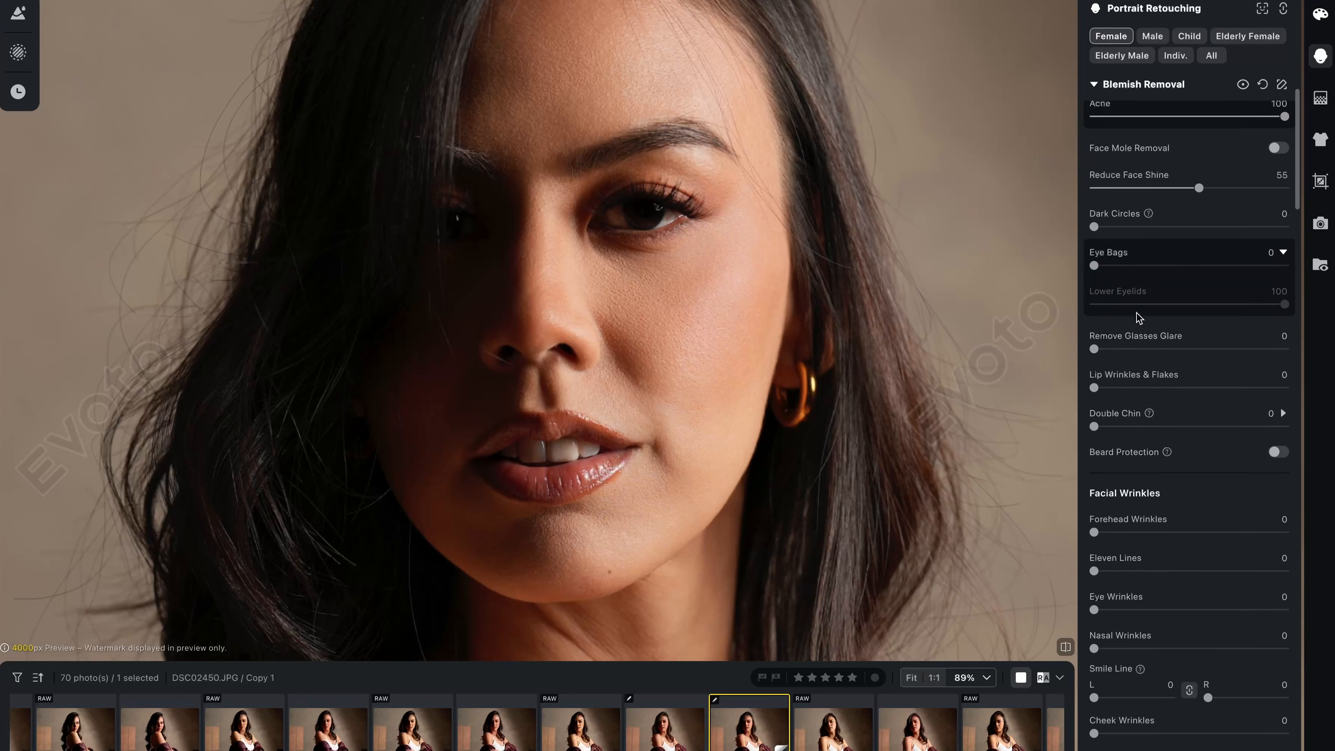
- Set Dark Circles to 100 and Eye Bags to 62 in the face refinement settings
scroll(1137, 293, down, 2)
scroll(1138, 293, up, 1)
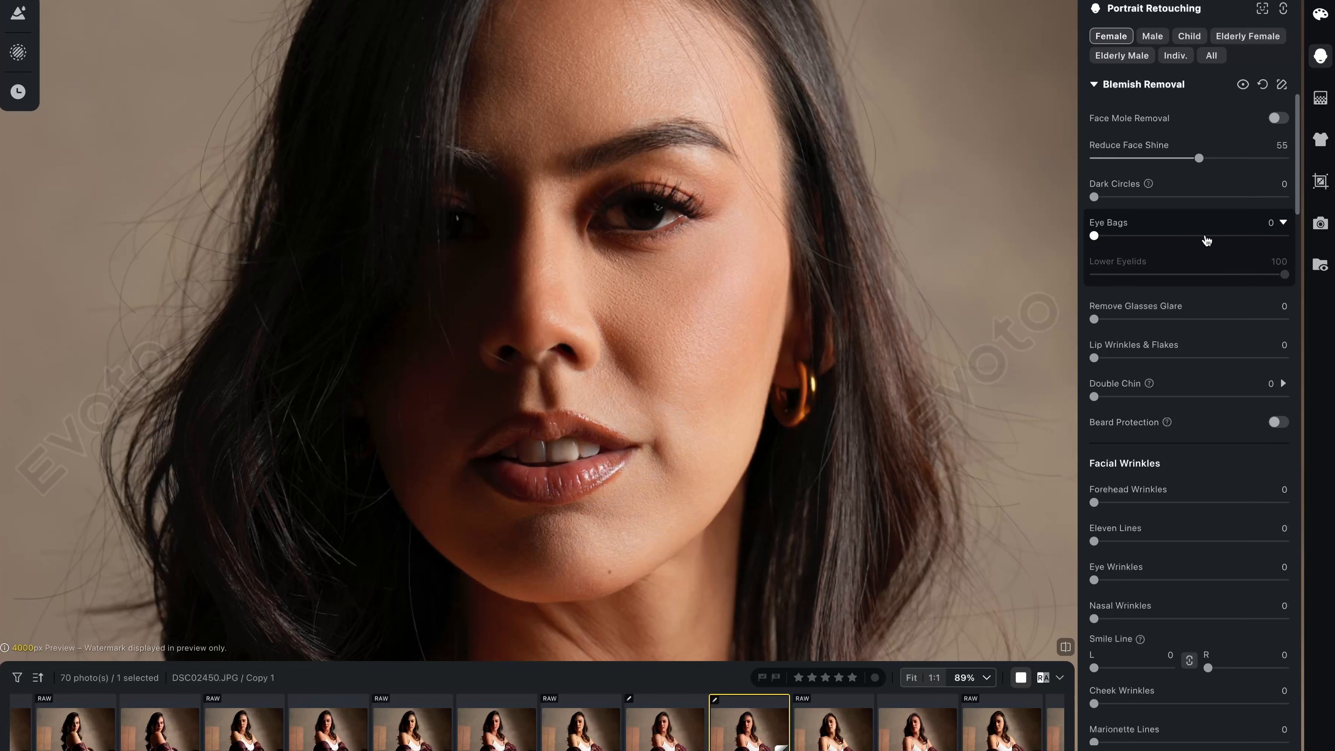
drag(1095, 198, 1286, 217)
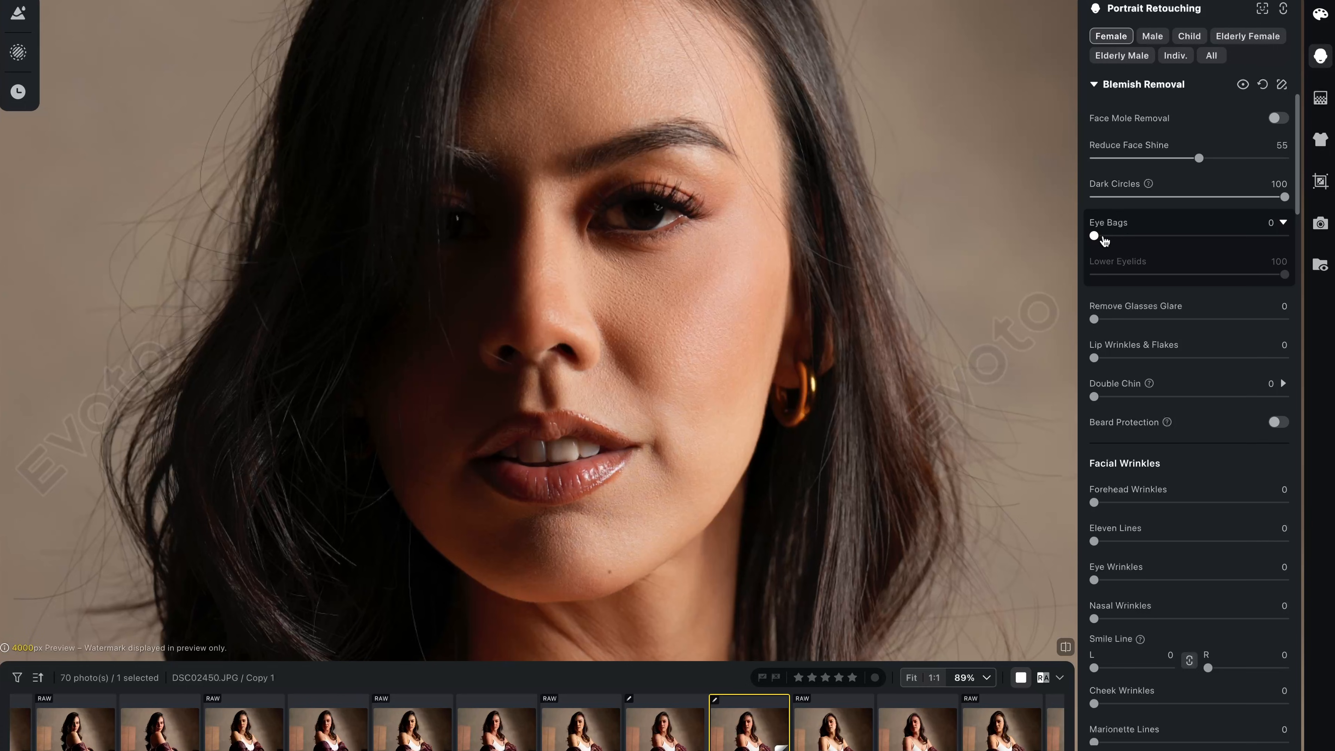
drag(1095, 236, 1213, 237)
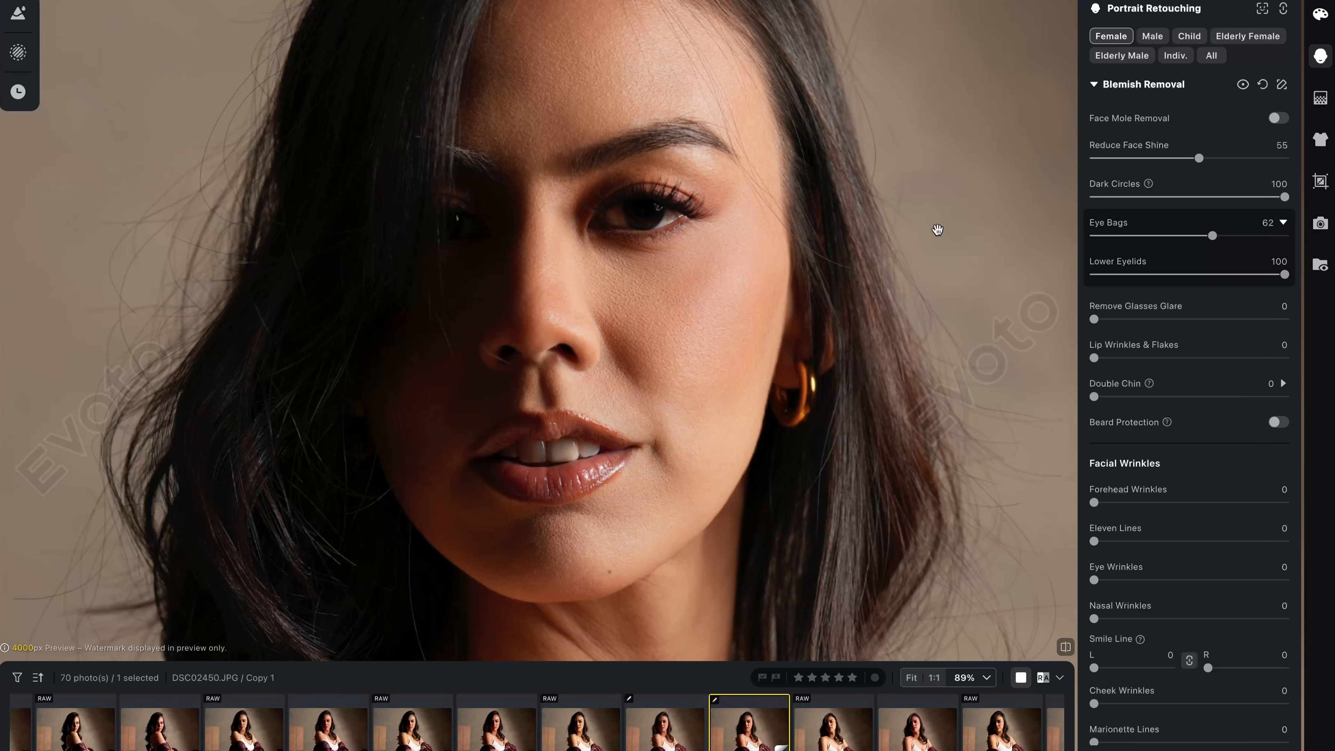
- Set Lip Wrinkles & Flakes to 5 and try the Double Chin adjustment, leaving it at 0
drag(621, 441, 662, 372)
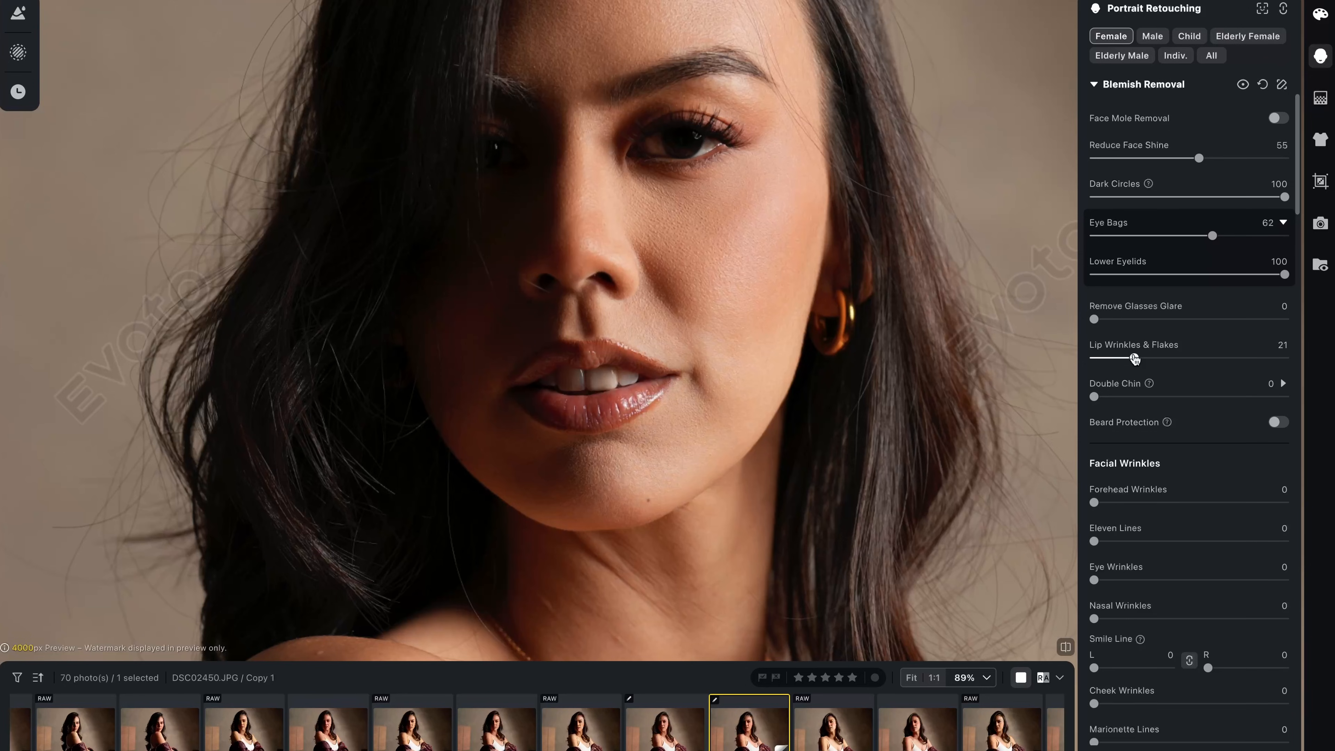
drag(1134, 358, 1295, 374)
drag(1095, 397, 1235, 398)
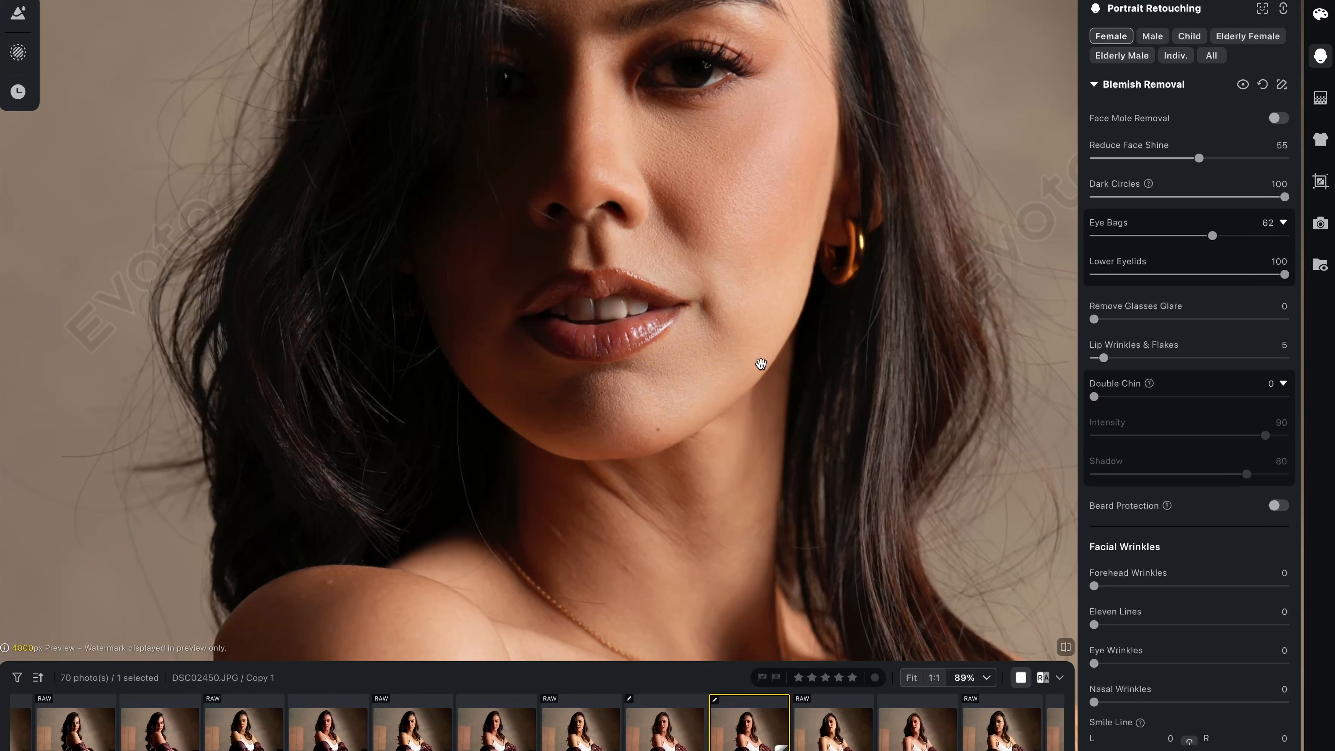
- Raise Neck Wrinkles in Body Refinement to its maximum
drag(760, 363, 769, 468)
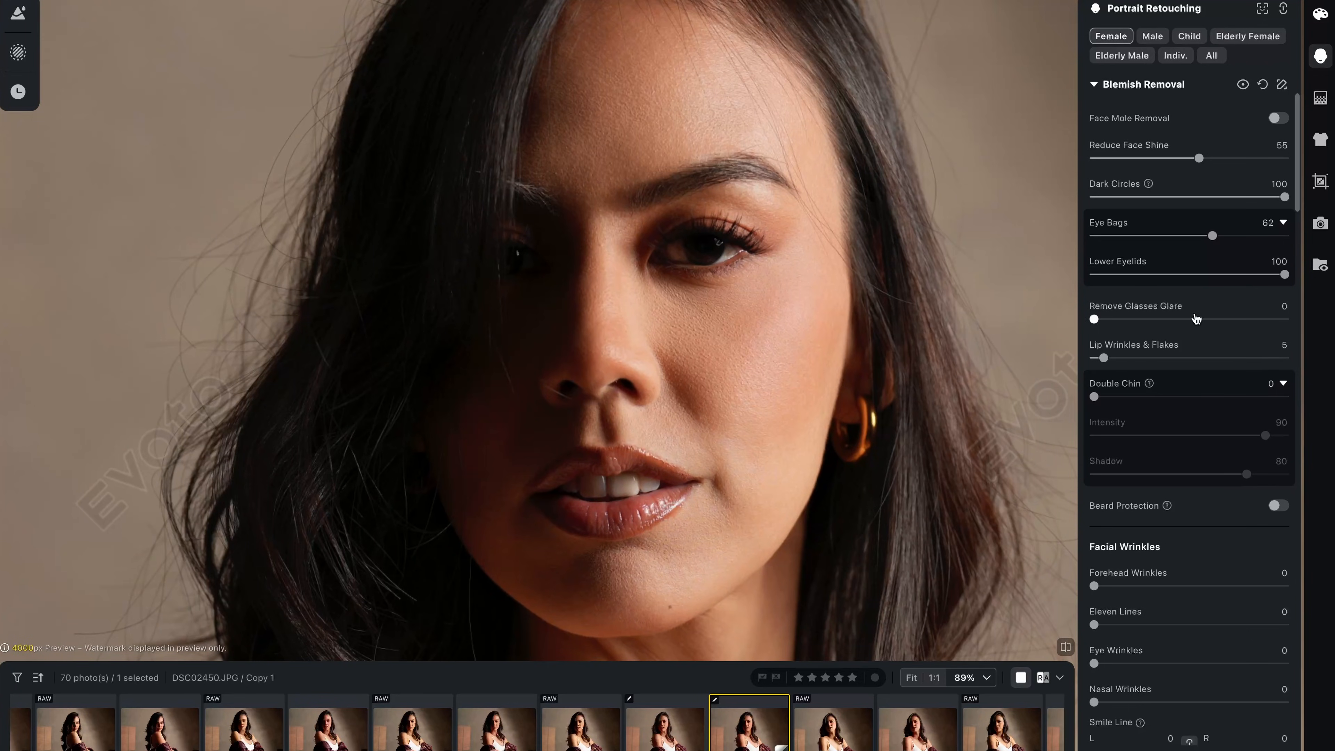
click(849, 433)
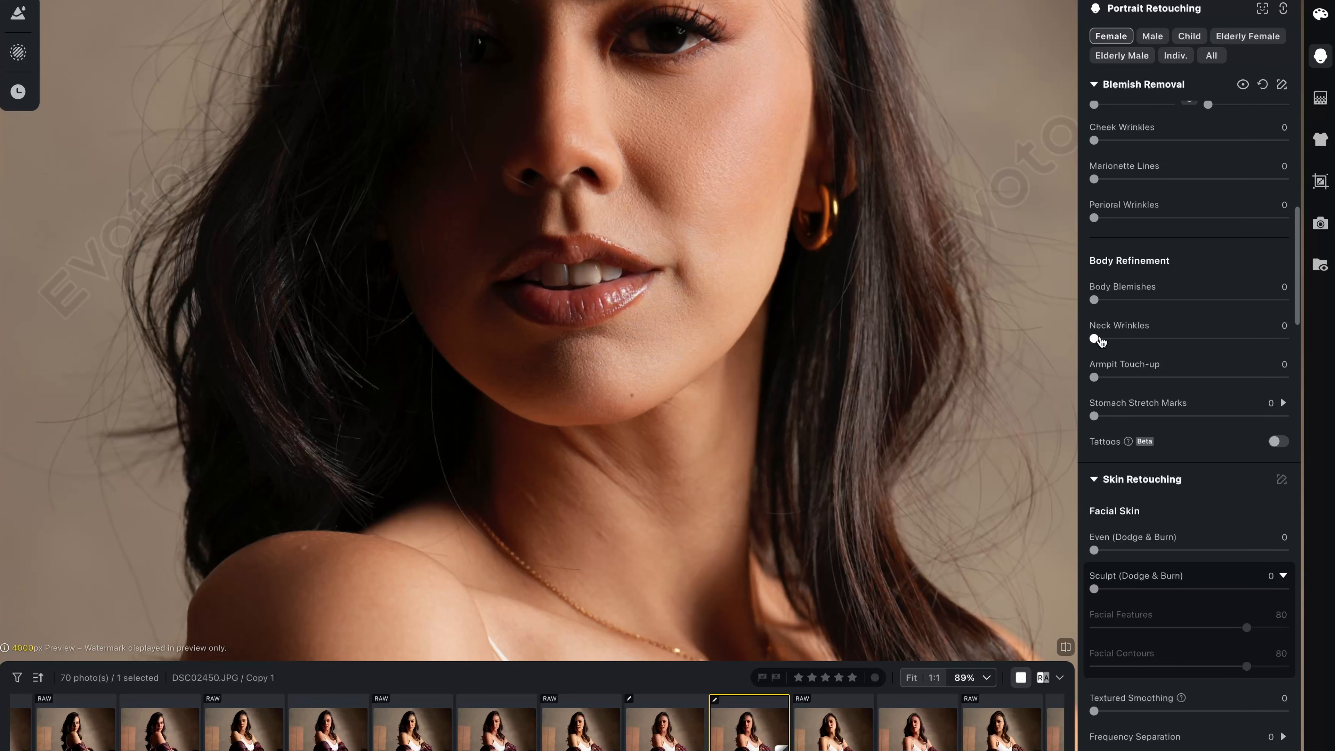
drag(1100, 341, 1332, 338)
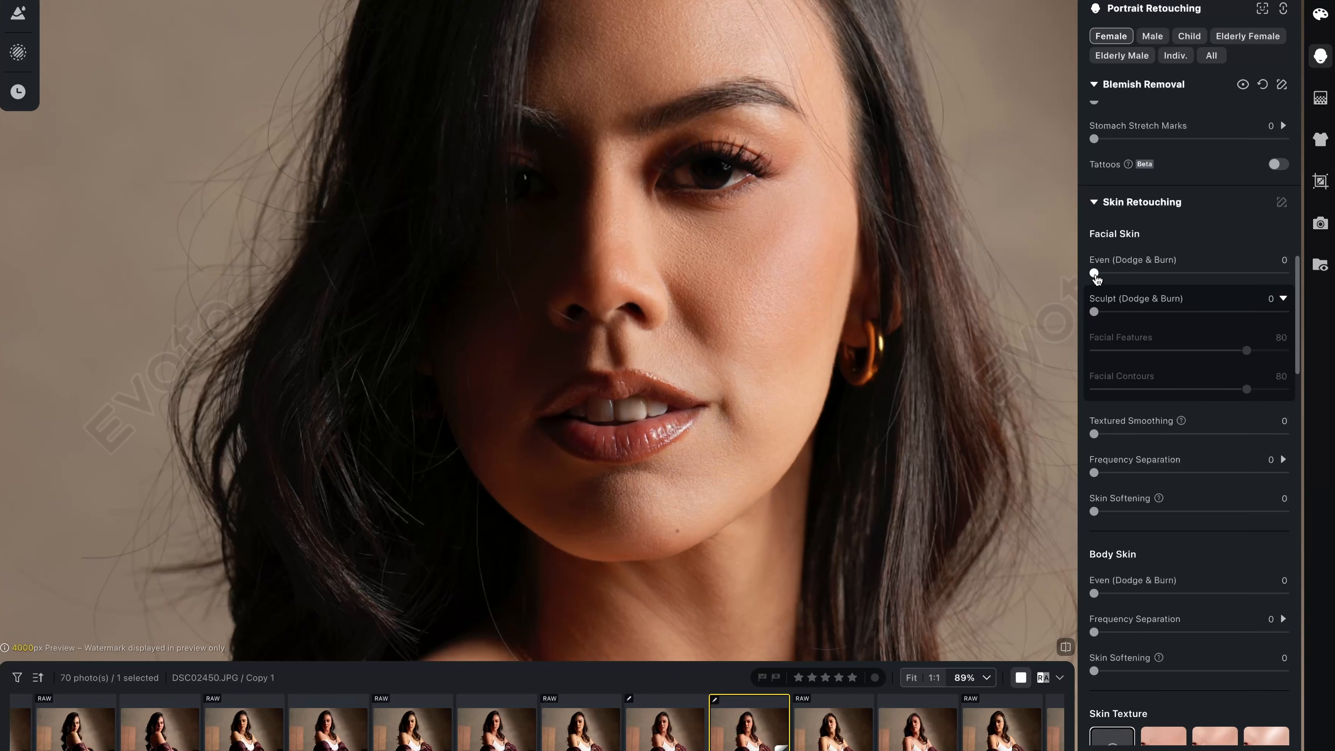
- Set the facial skin's Even (Dodge & Burn) to 38 and keep Sculpt (Dodge & Burn) at 0
mouse_move(1095, 273)
mouse_down()
mouse_move(1161, 274)
mouse_move(1087, 274)
mouse_up()
mouse_move(1114, 274)
mouse_down()
mouse_move(1181, 274)
mouse_move(1118, 278)
mouse_up()
mouse_move(1118, 277)
mouse_down()
mouse_move(1193, 275)
mouse_move(1166, 274)
mouse_up()
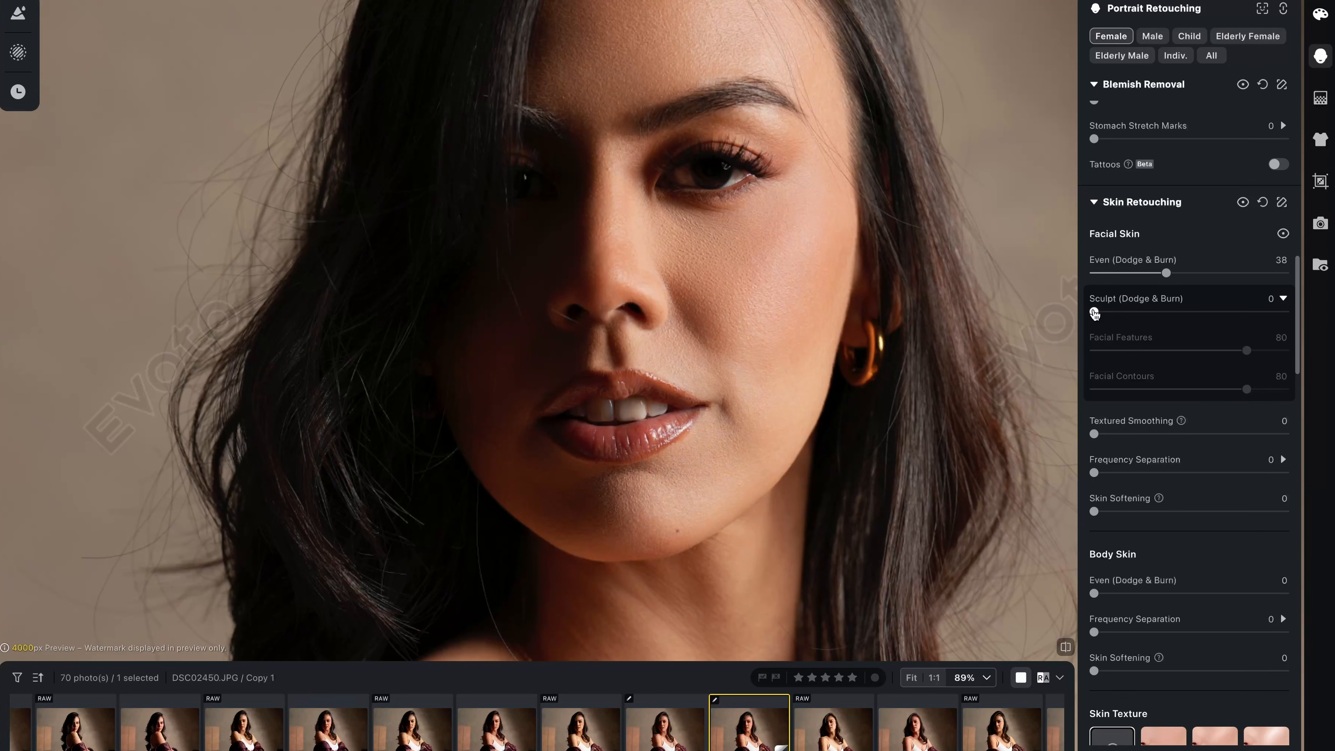
mouse_move(1094, 314)
mouse_down()
mouse_move(1232, 314)
mouse_move(1031, 314)
mouse_up()
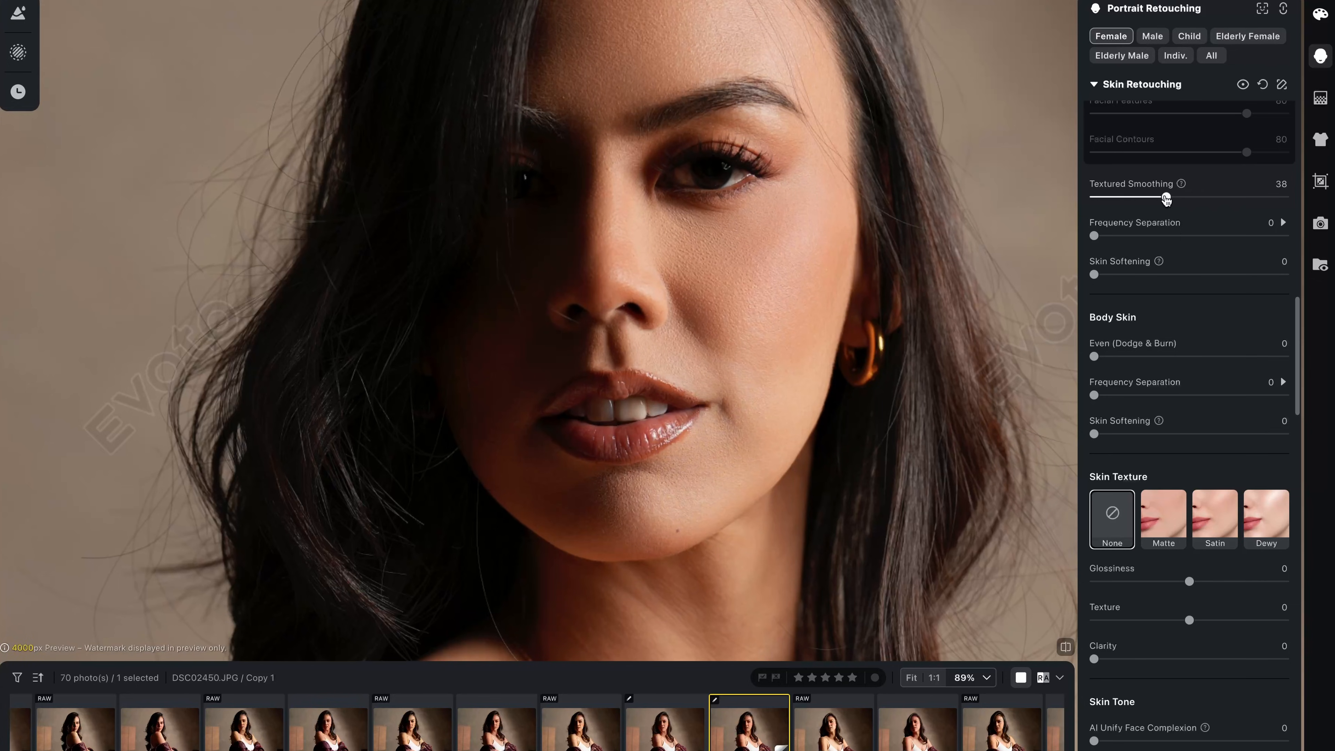
- Reduce the facial skin's Textured Smoothing to about 10 and expand the Frequency Separation settings
drag(1165, 199, 1134, 200)
drag(1134, 200, 1119, 200)
click(1110, 223)
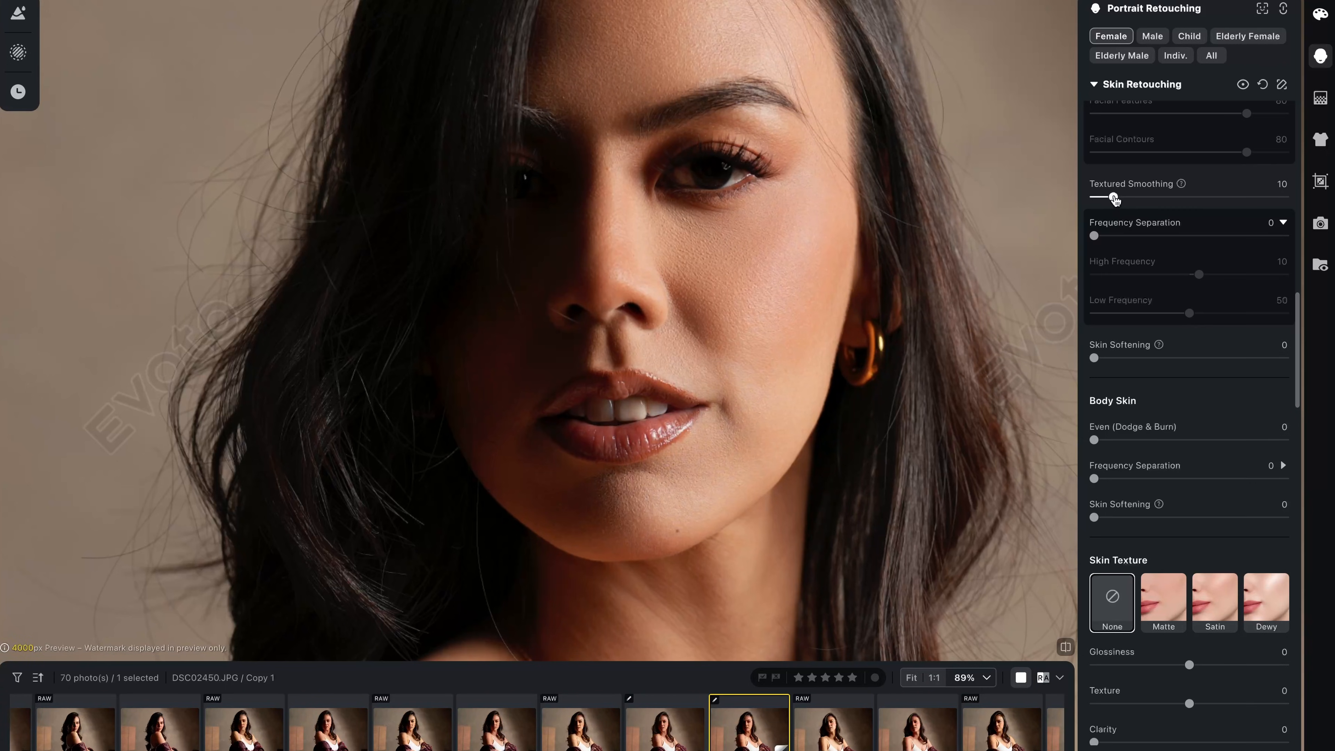
drag(1115, 199, 1130, 238)
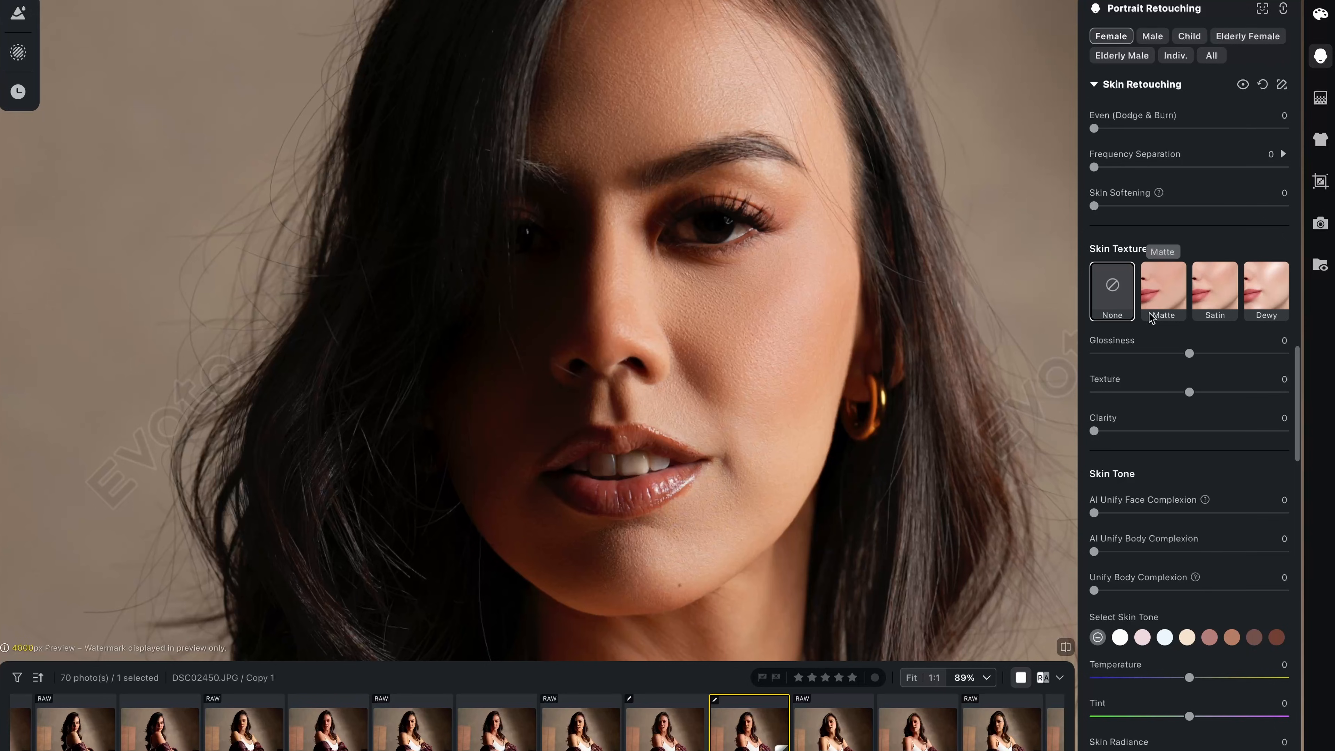
- Try the Matte and Satin skin textures and a Glossiness of 12, and reset Skin Texture to None
click(1155, 287)
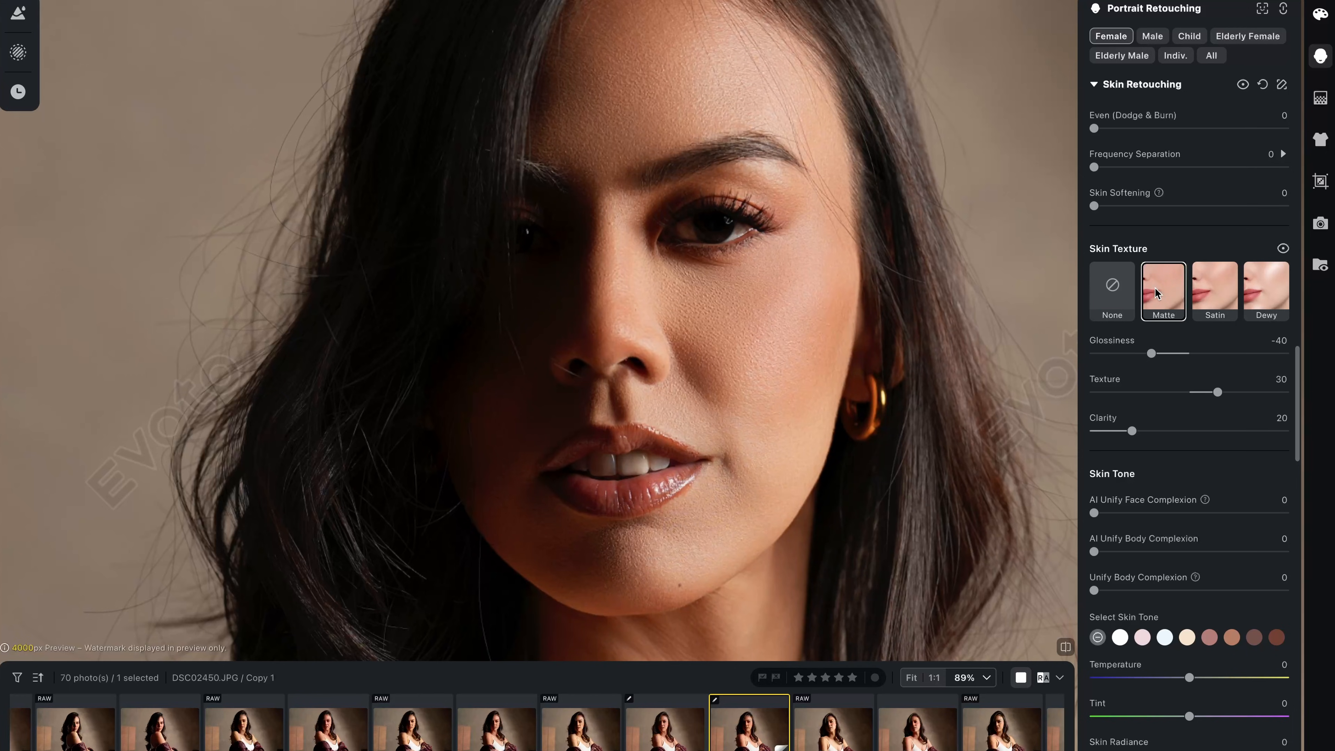
click(1224, 289)
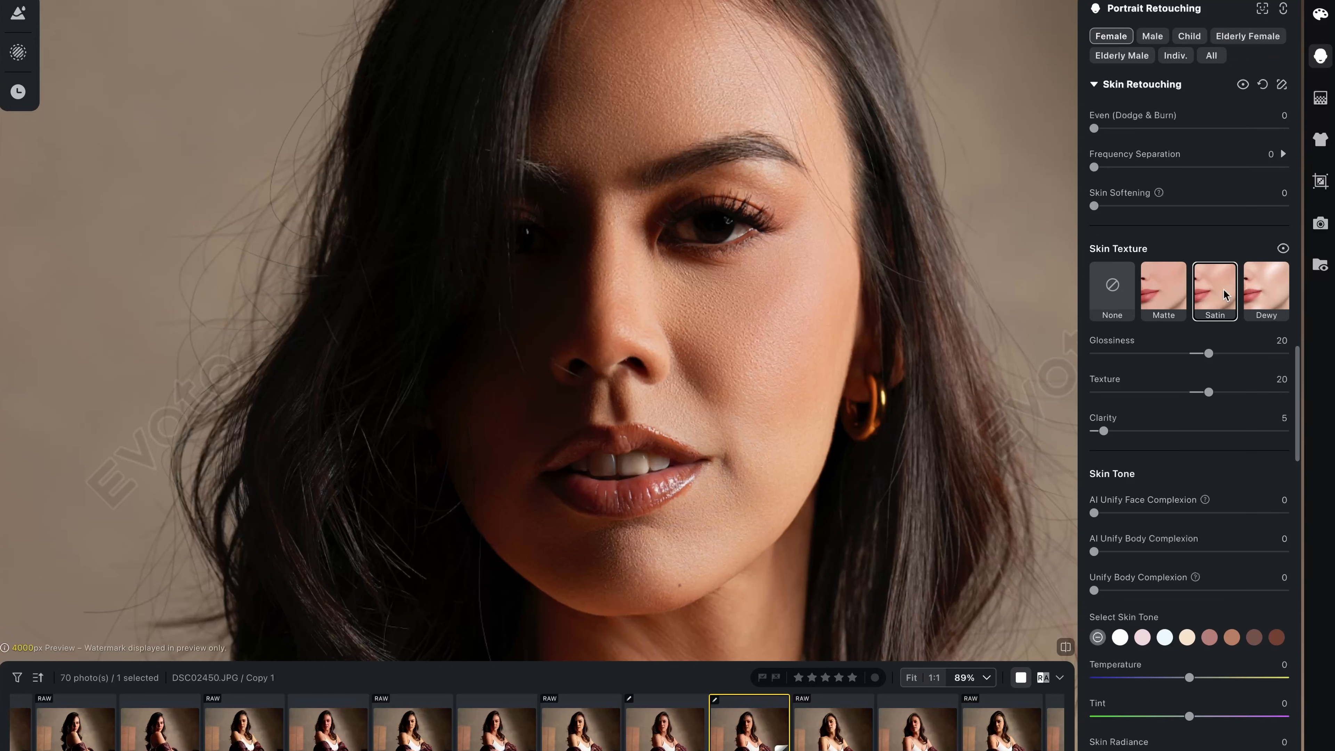
click(1168, 287)
click(1210, 282)
click(1136, 288)
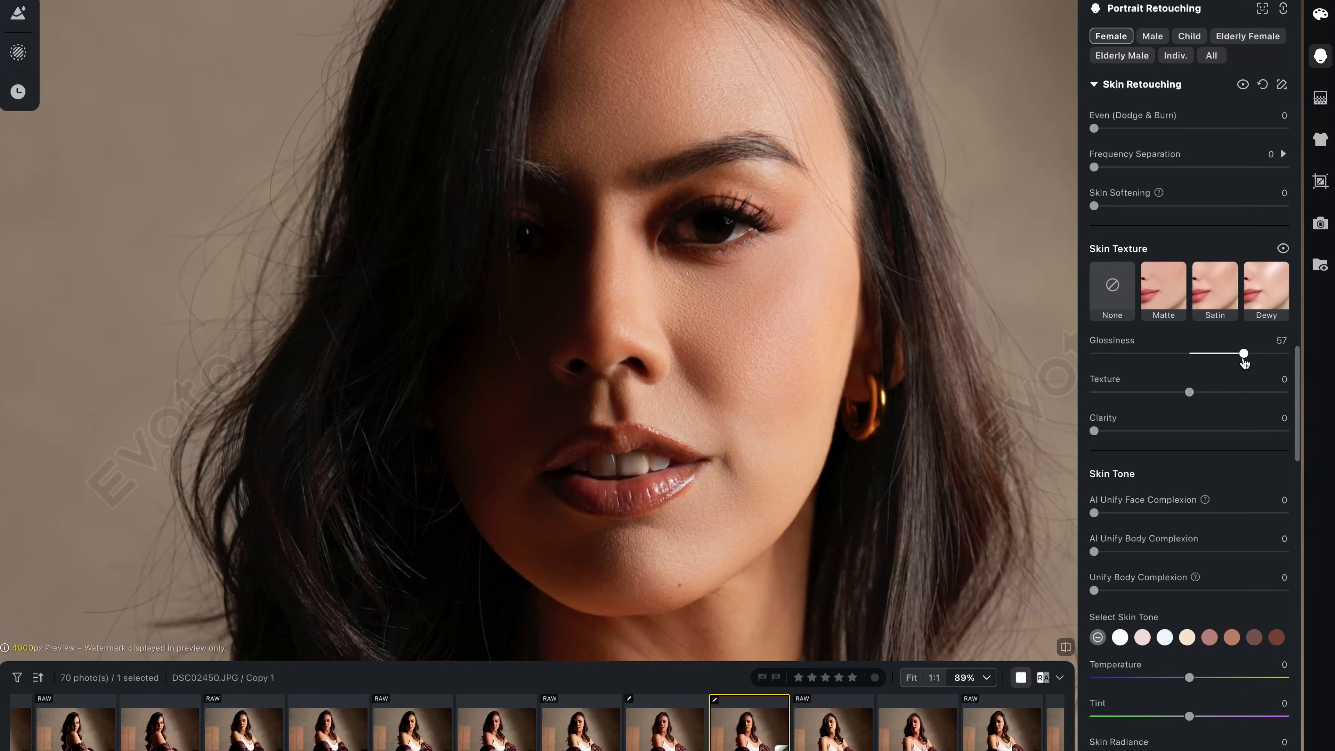
drag(1243, 363, 1201, 362)
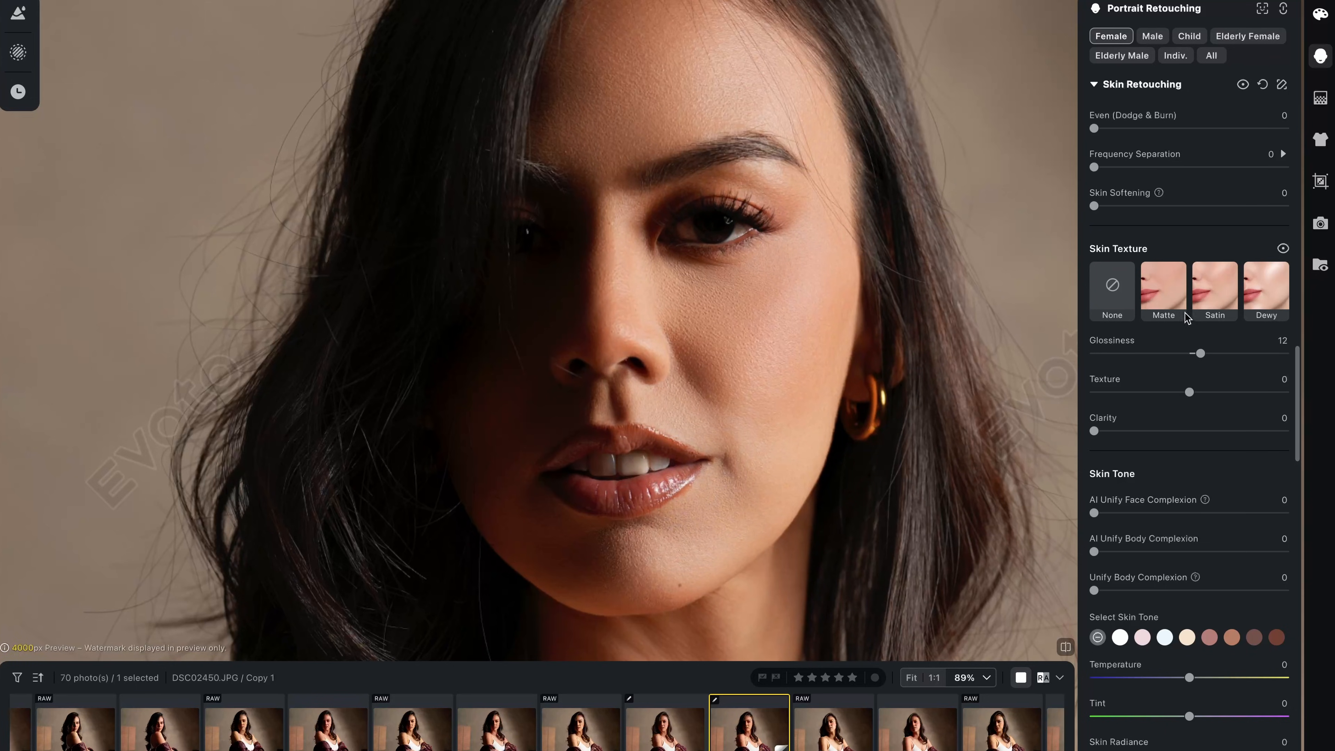
click(1109, 295)
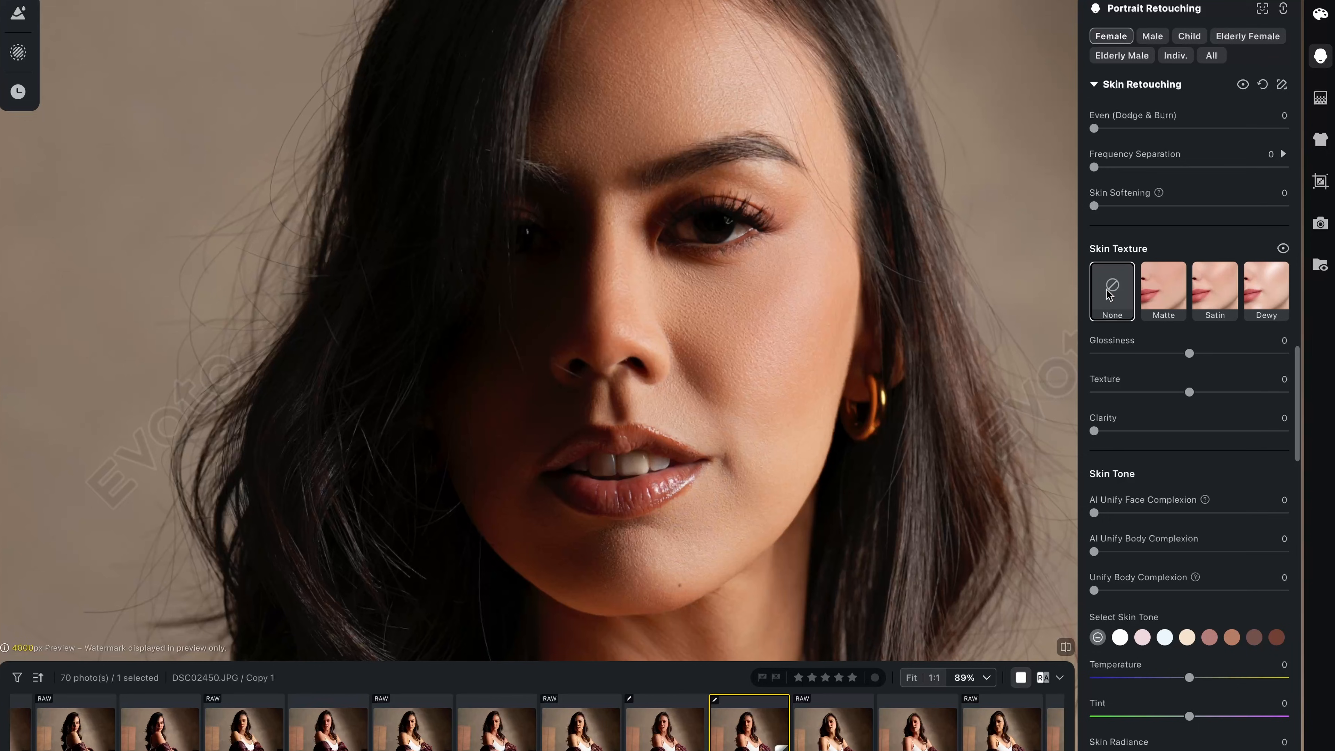
- Look over the Skin Tone and Facial Reshape settings, and collapse Facial Reshape again
scroll(1113, 442, down, 5)
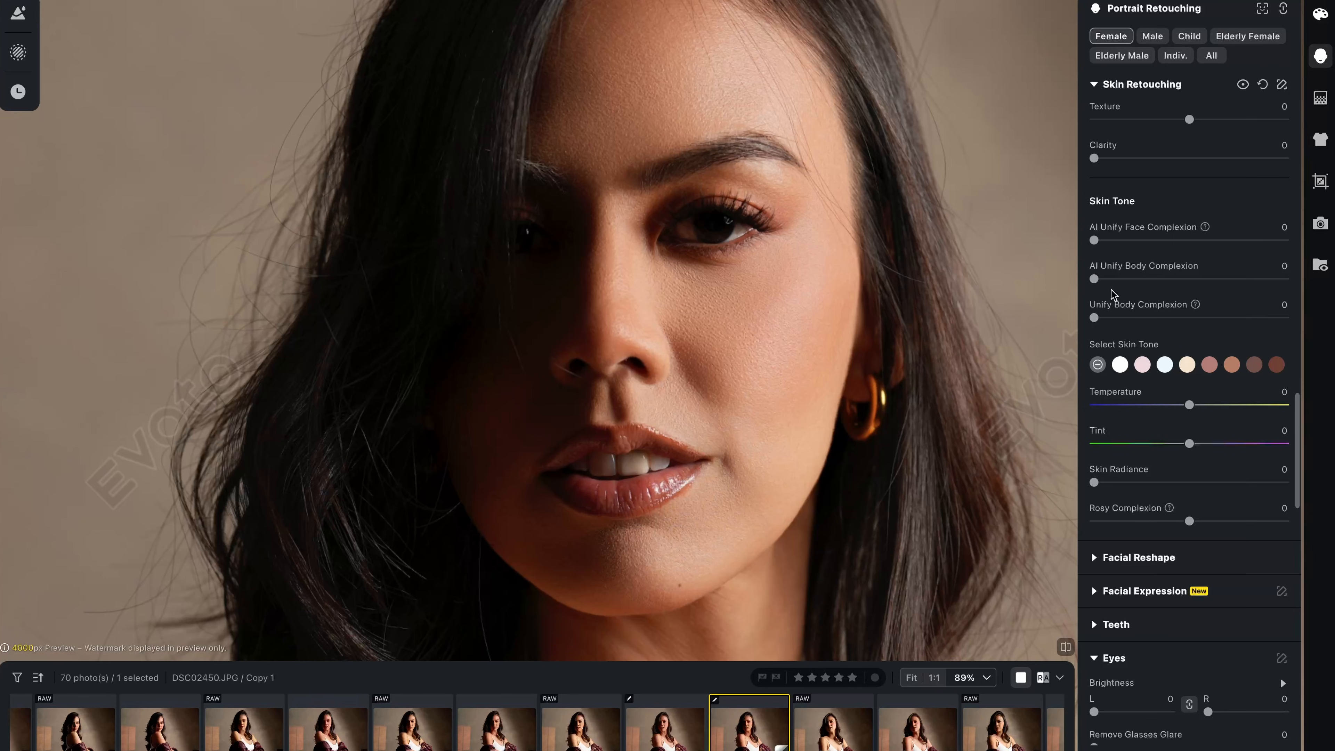
scroll(1112, 293, down, 3)
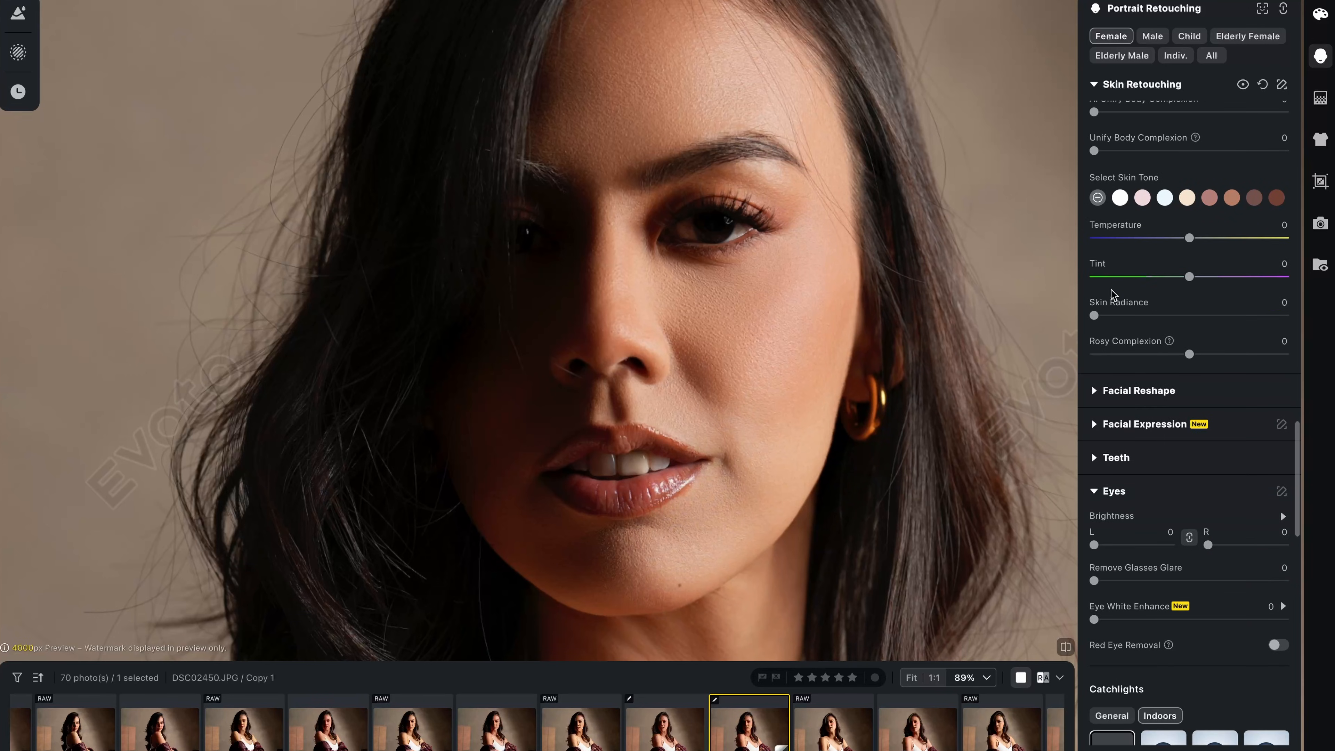
click(1096, 393)
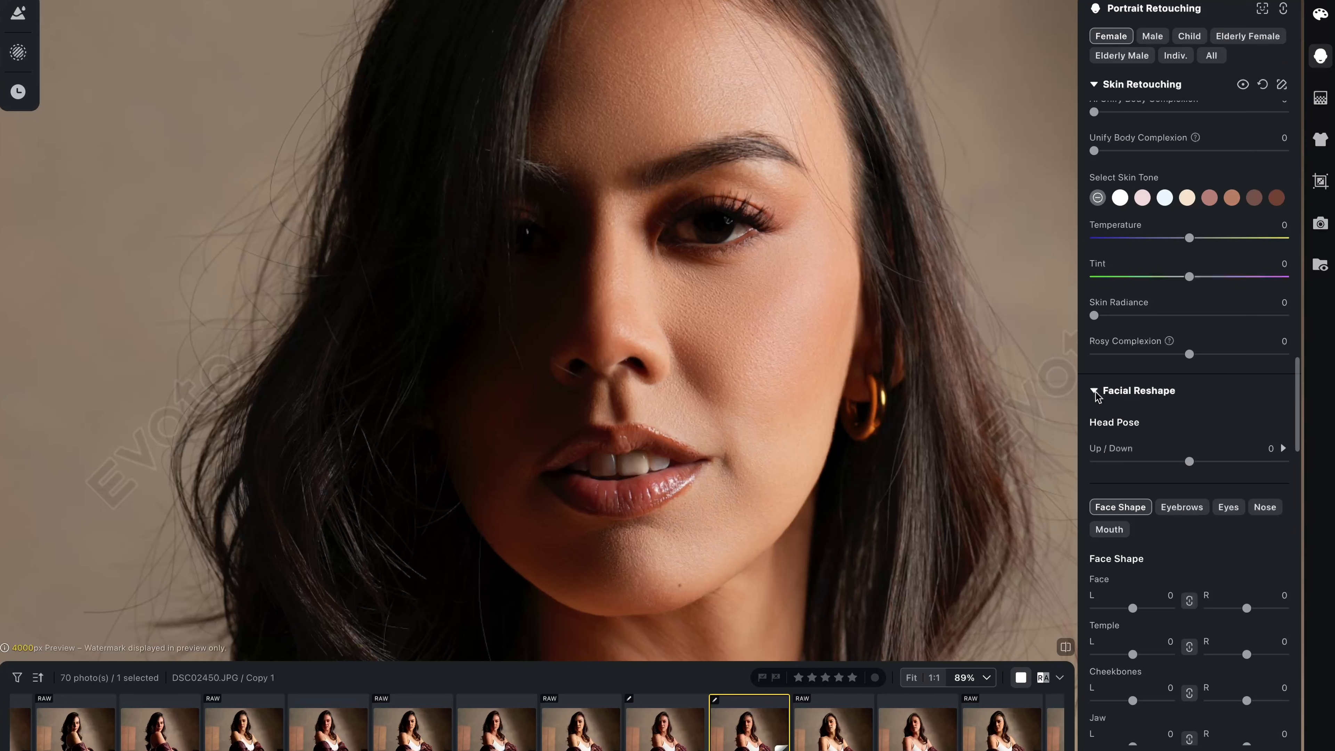
scroll(1096, 395, down, 3)
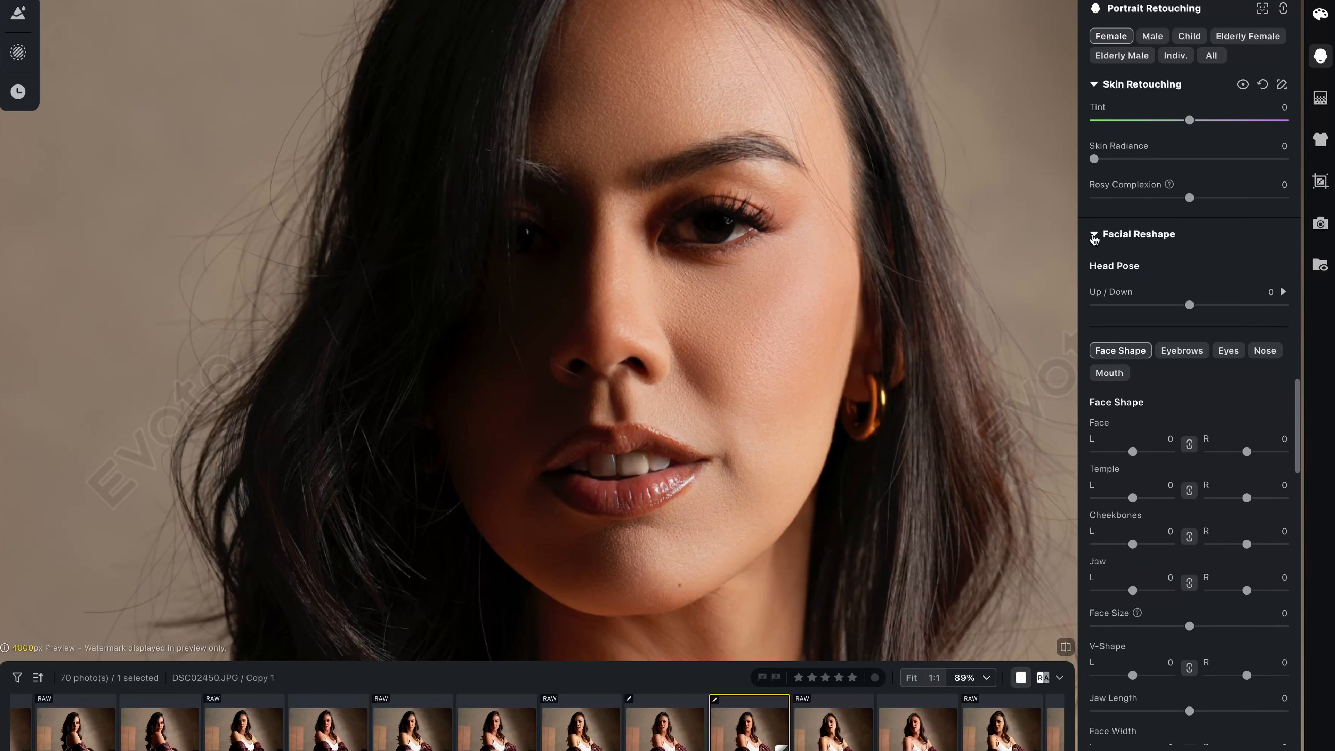
click(1095, 237)
- Expand the Facial Expression settings, try the Gentle Smile adjustment and return it to 0
click(1091, 267)
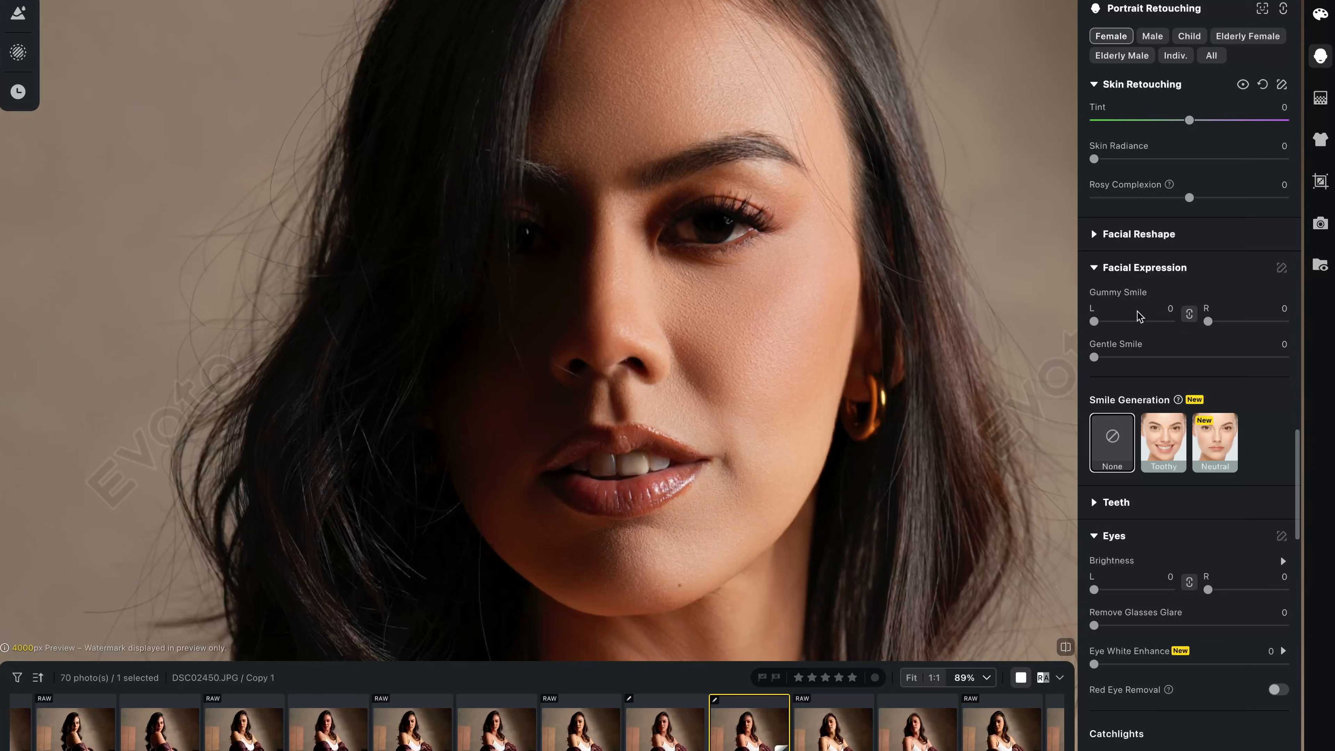
mouse_move(1094, 357)
mouse_down()
mouse_move(1279, 358)
mouse_move(1083, 380)
mouse_up()
drag(1153, 358, 1016, 378)
- Try the Indoors catchlights 01 to 06 on the eyes and reset Catchlights to None
scroll(1102, 509, down, 3)
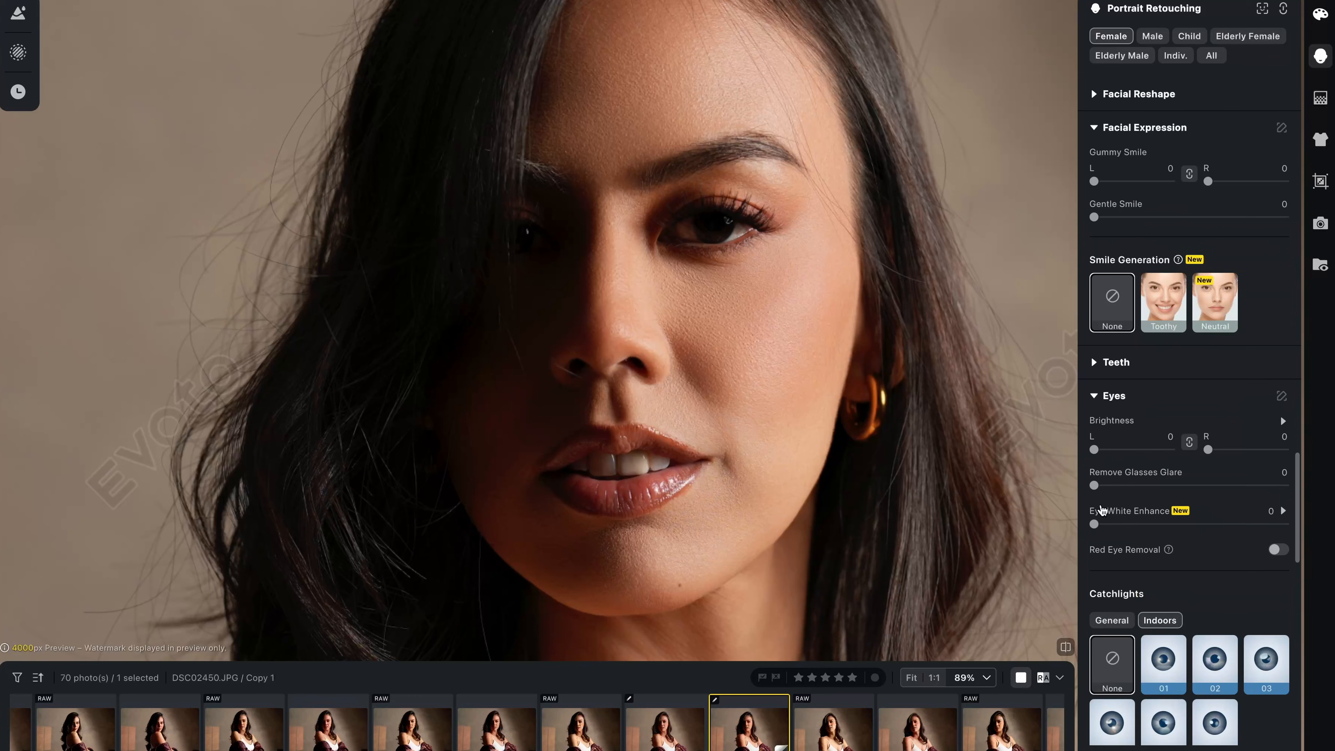
scroll(1134, 499, down, 2)
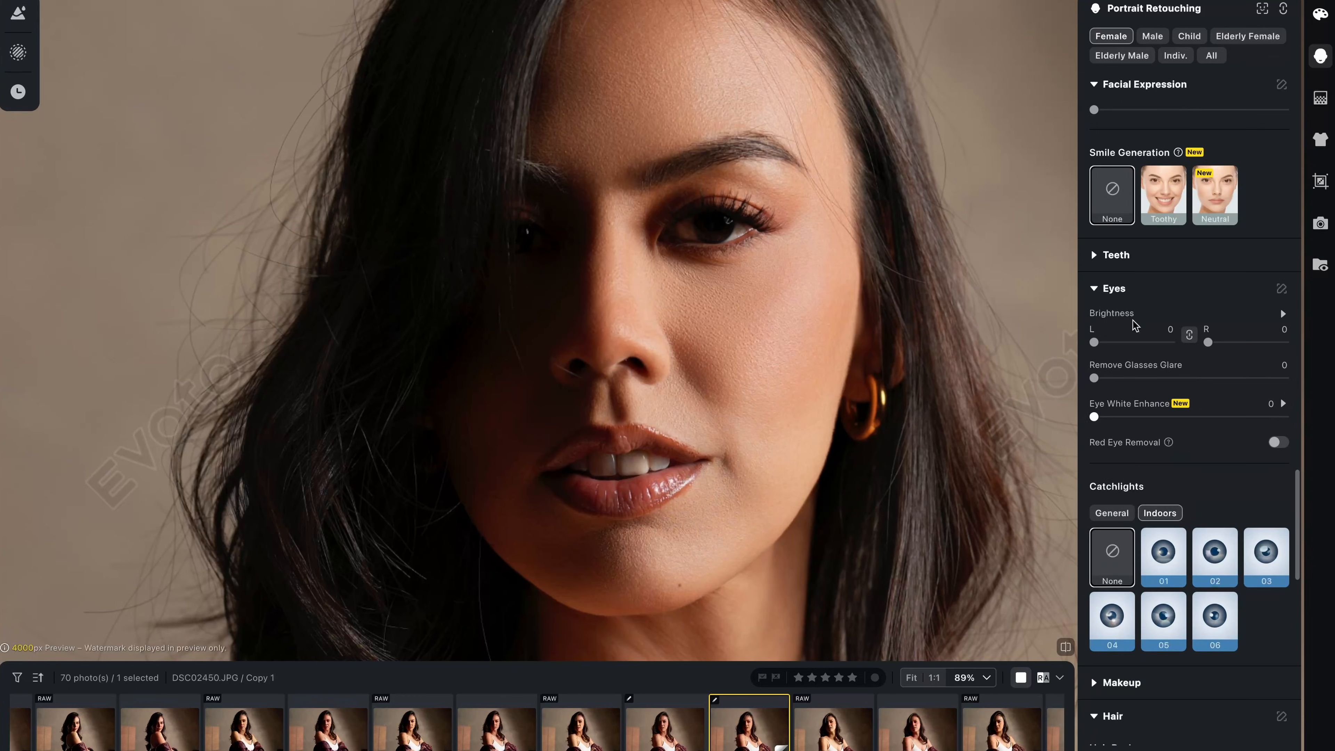
scroll(1130, 400, down, 3)
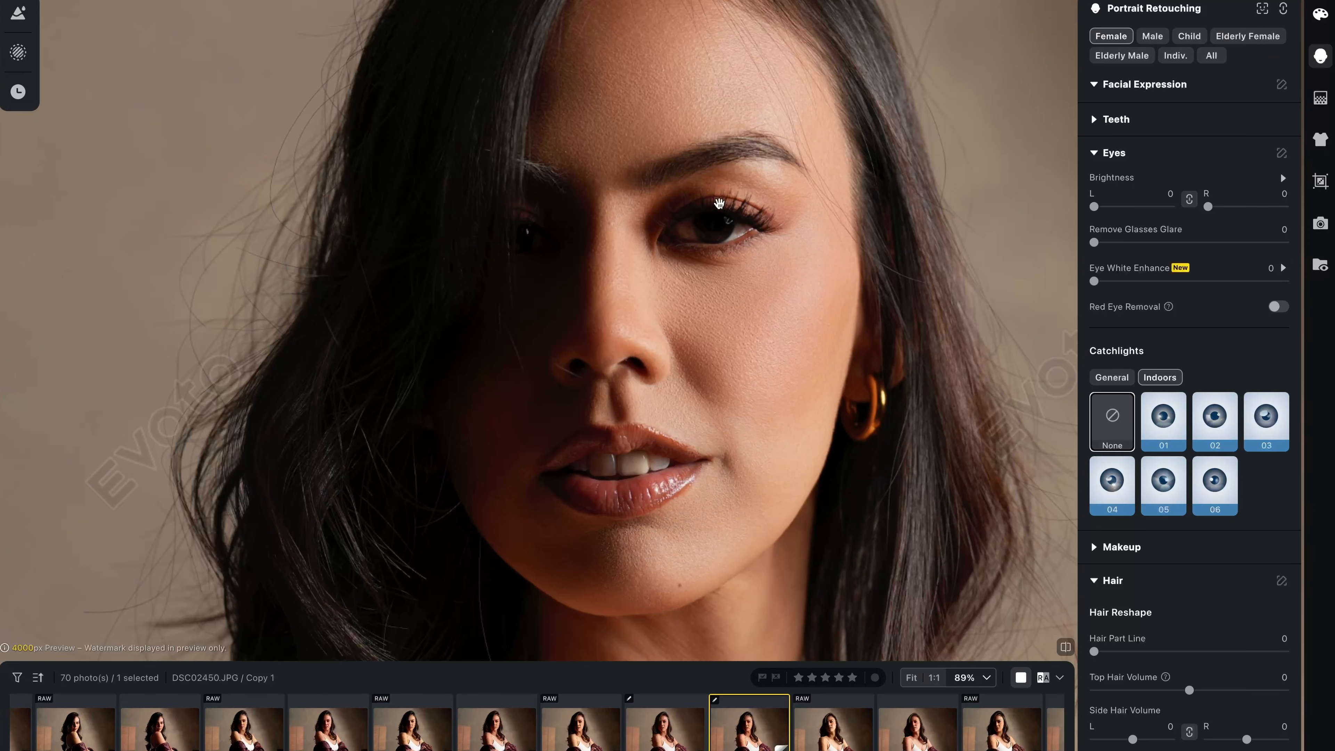
click(1170, 430)
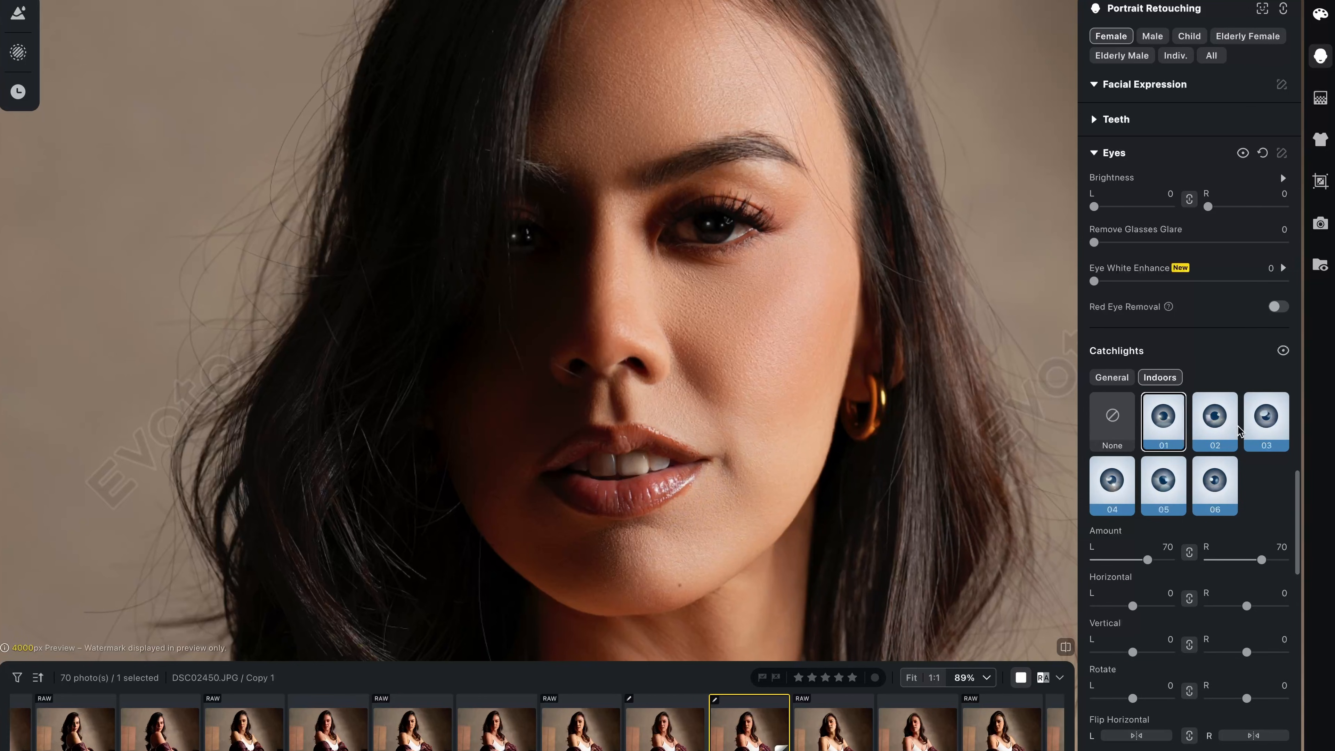
click(1220, 427)
click(1260, 435)
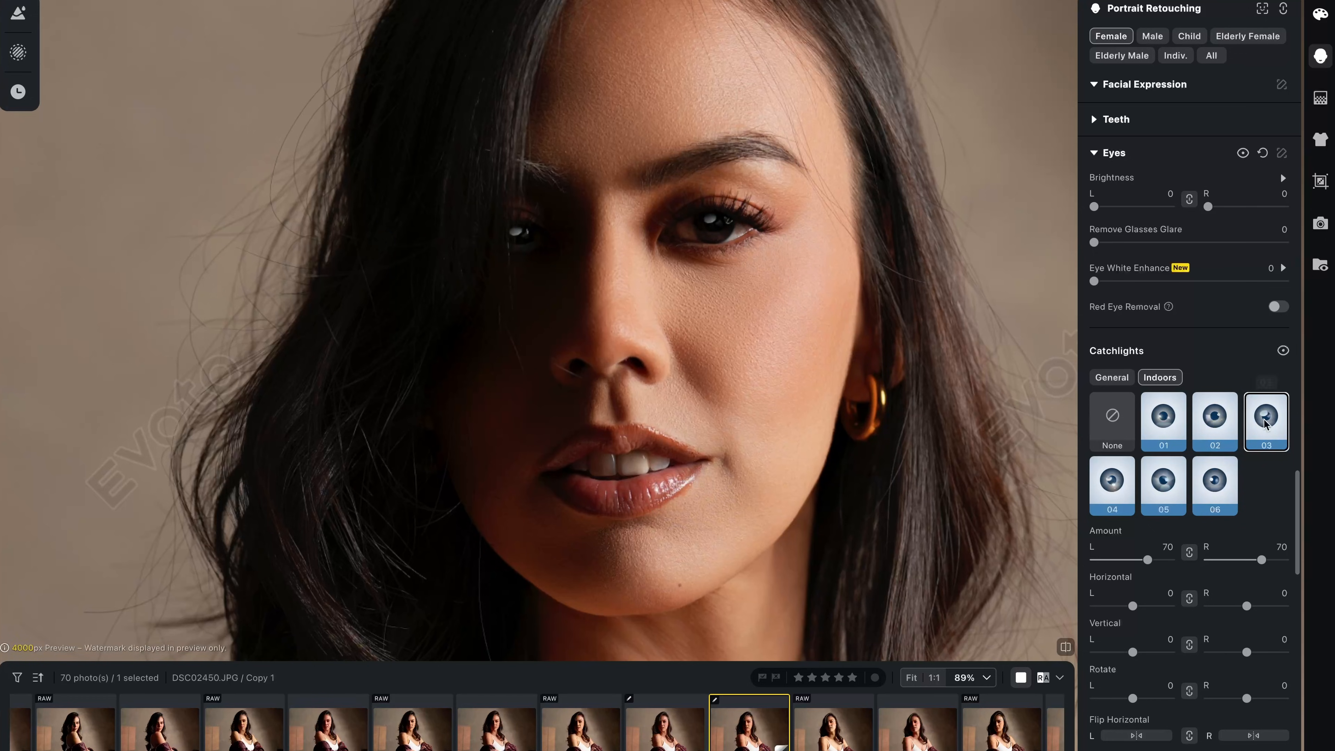
click(1117, 489)
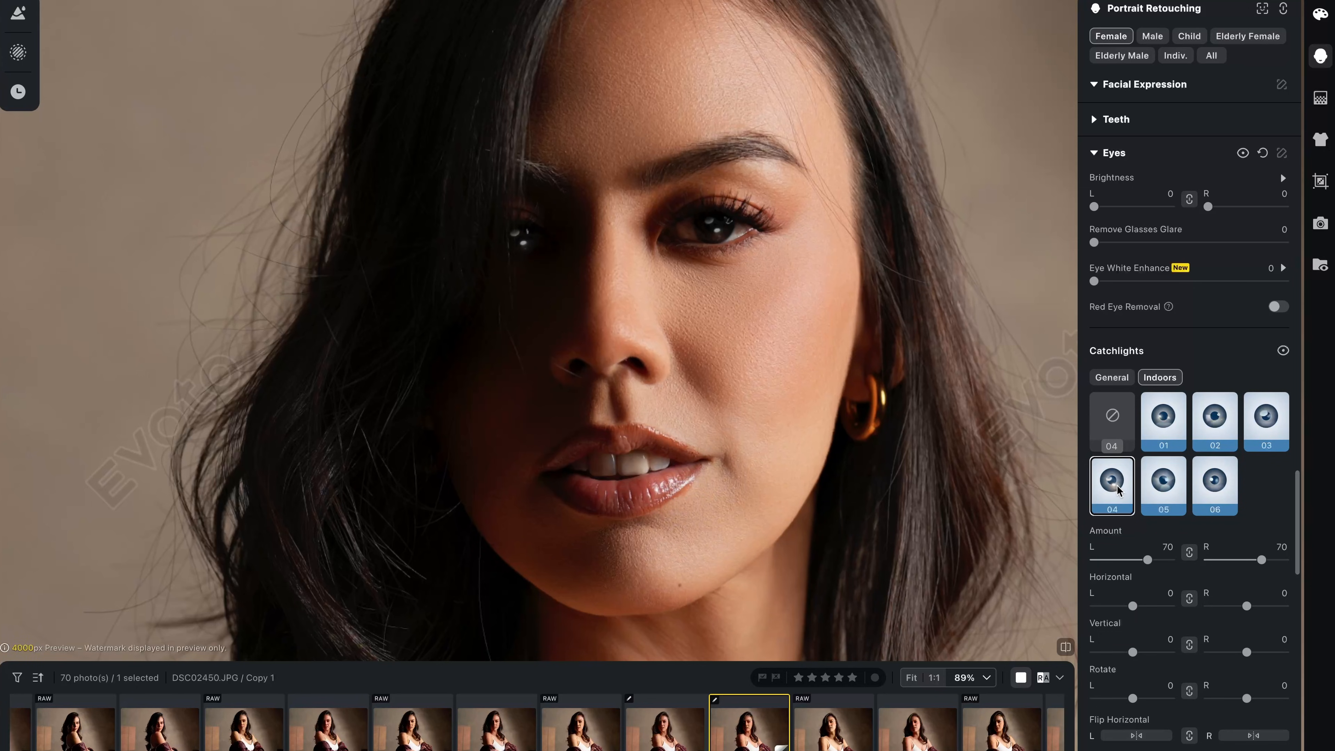
click(1163, 485)
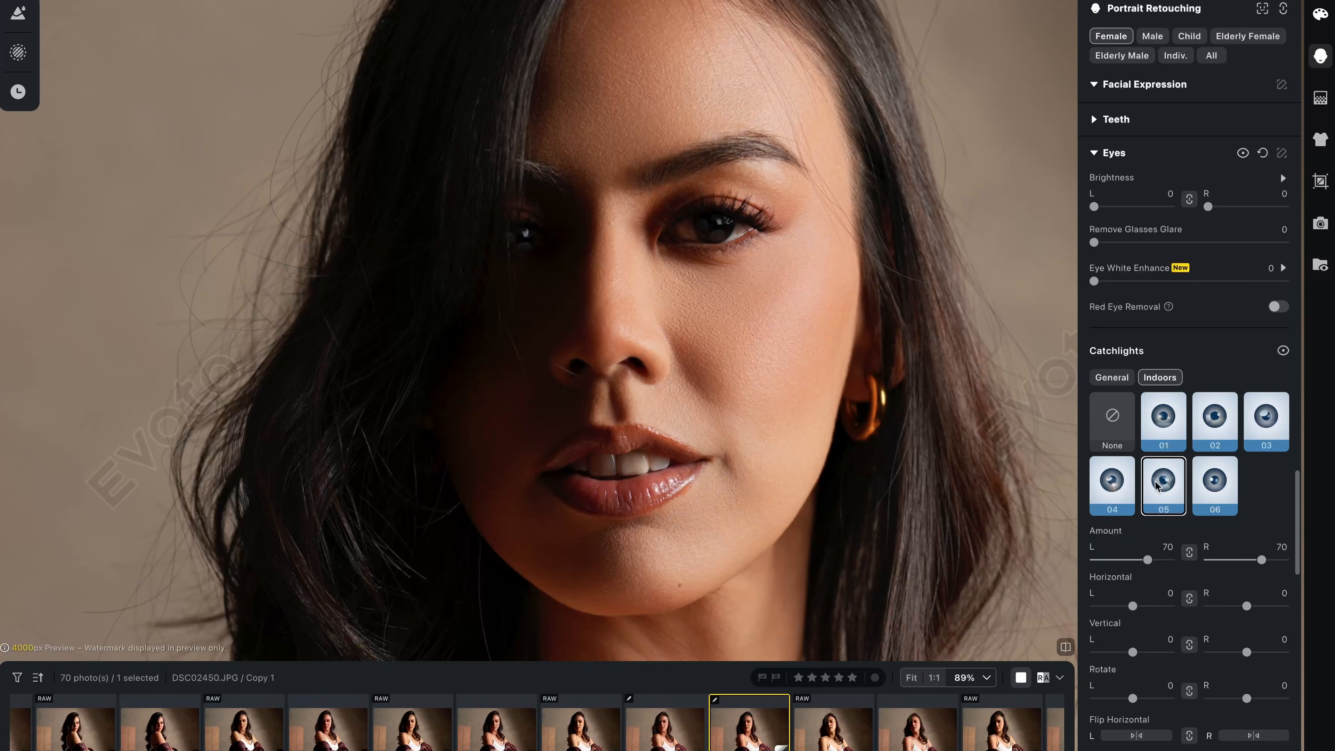
click(1217, 492)
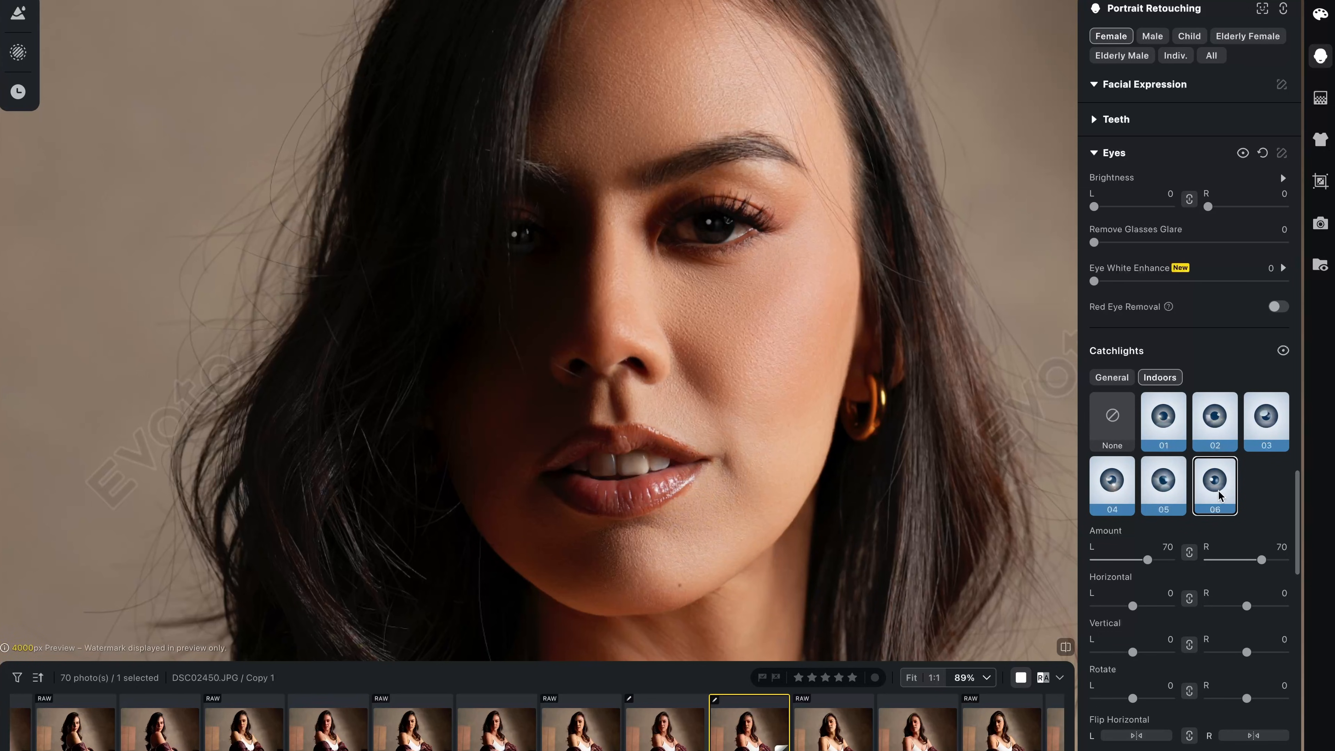
click(1114, 424)
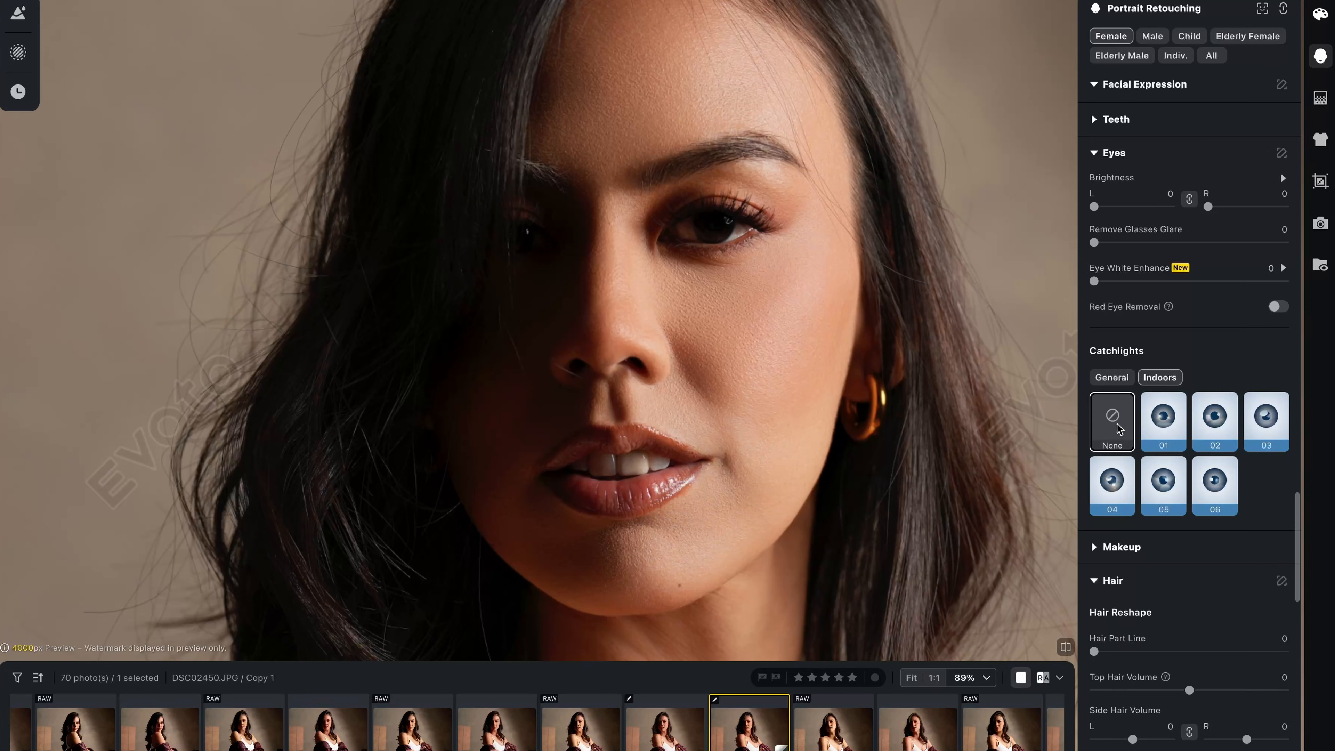
- Try the Hair Part Line adjustment at 100 and set it to 53 to fill in the parting
scroll(1117, 425, down, 3)
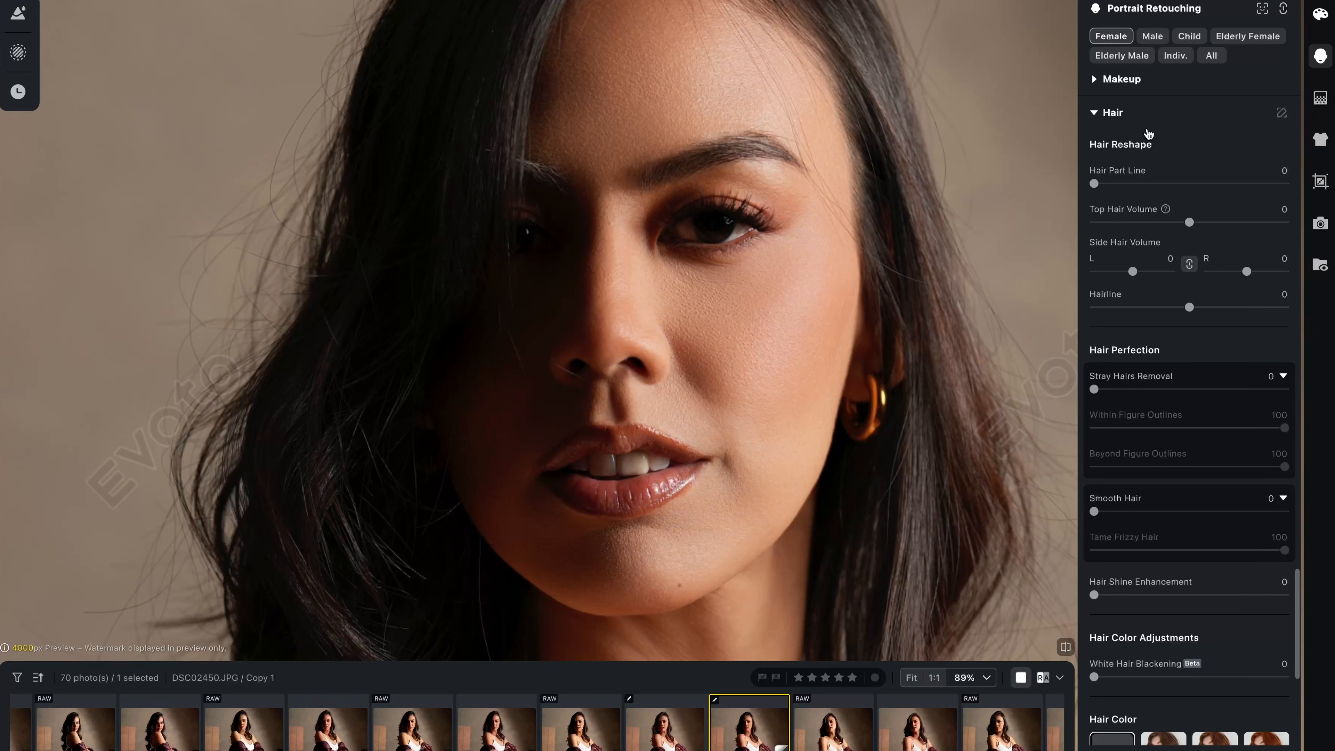
scroll(903, 233, up, 2)
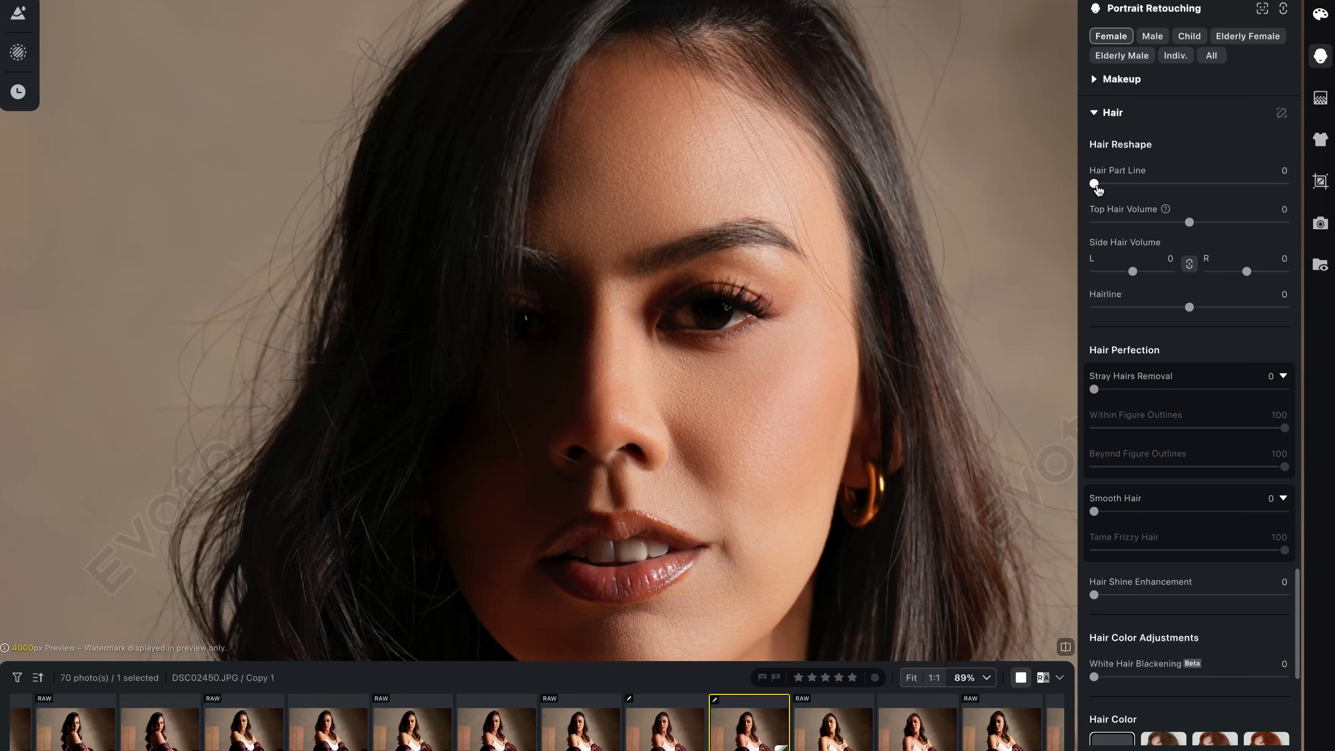
drag(1095, 184, 1309, 184)
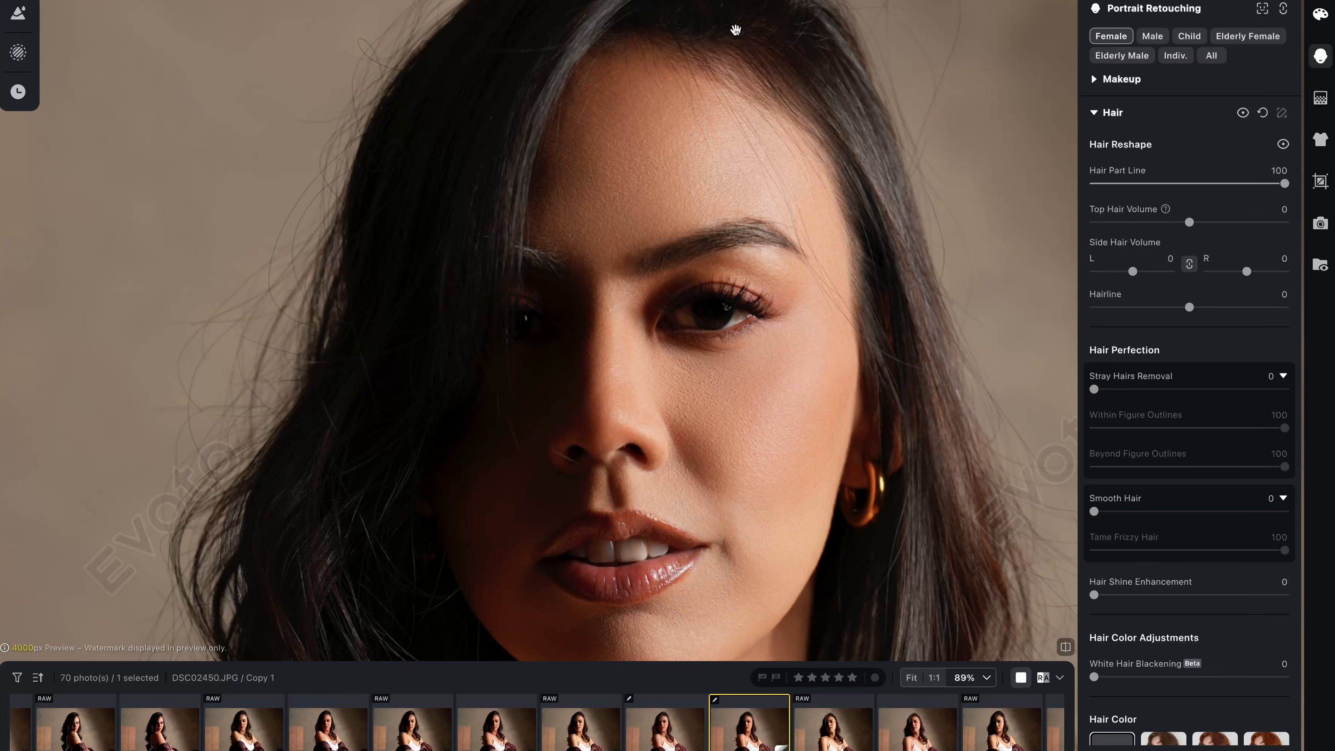
drag(1284, 184, 1195, 185)
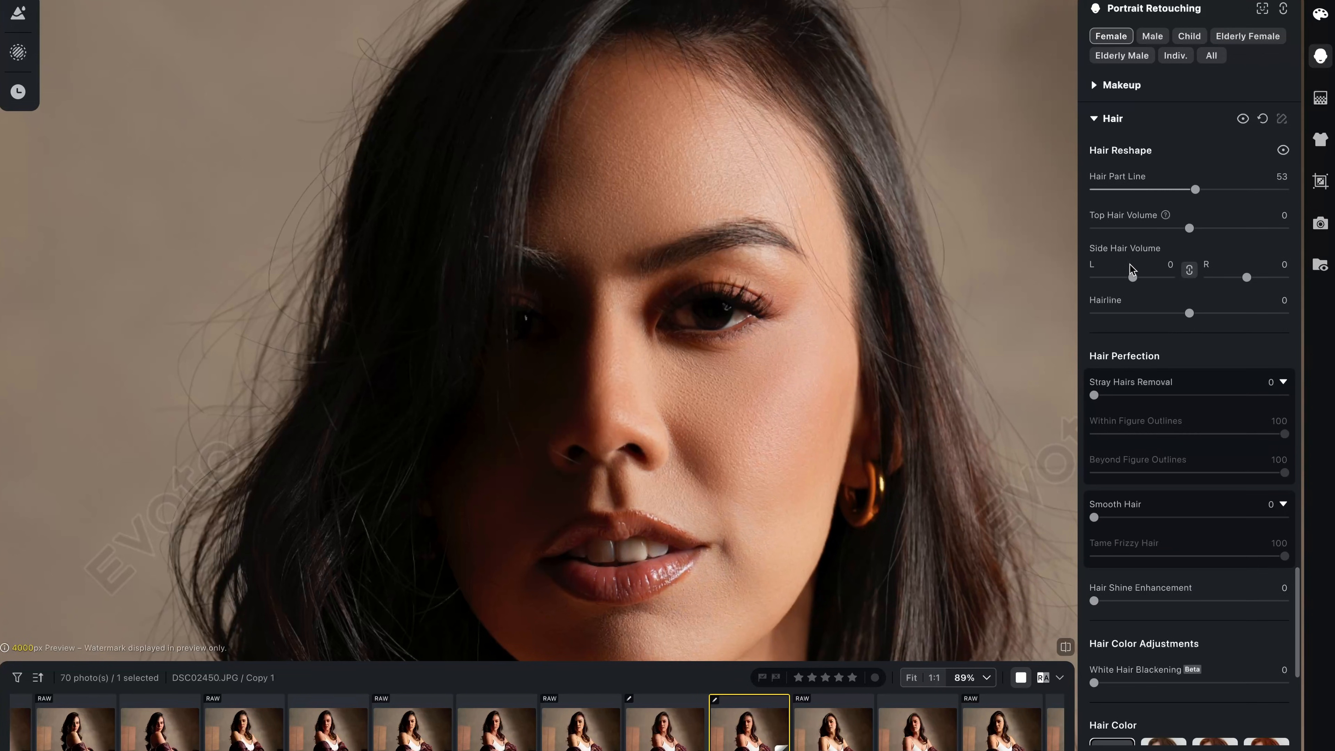
- Try raising the Hairline value in Hair Reshape and undo the Hairline changes
mouse_move(1189, 313)
mouse_down()
mouse_move(1242, 315)
mouse_move(1209, 319)
mouse_up()
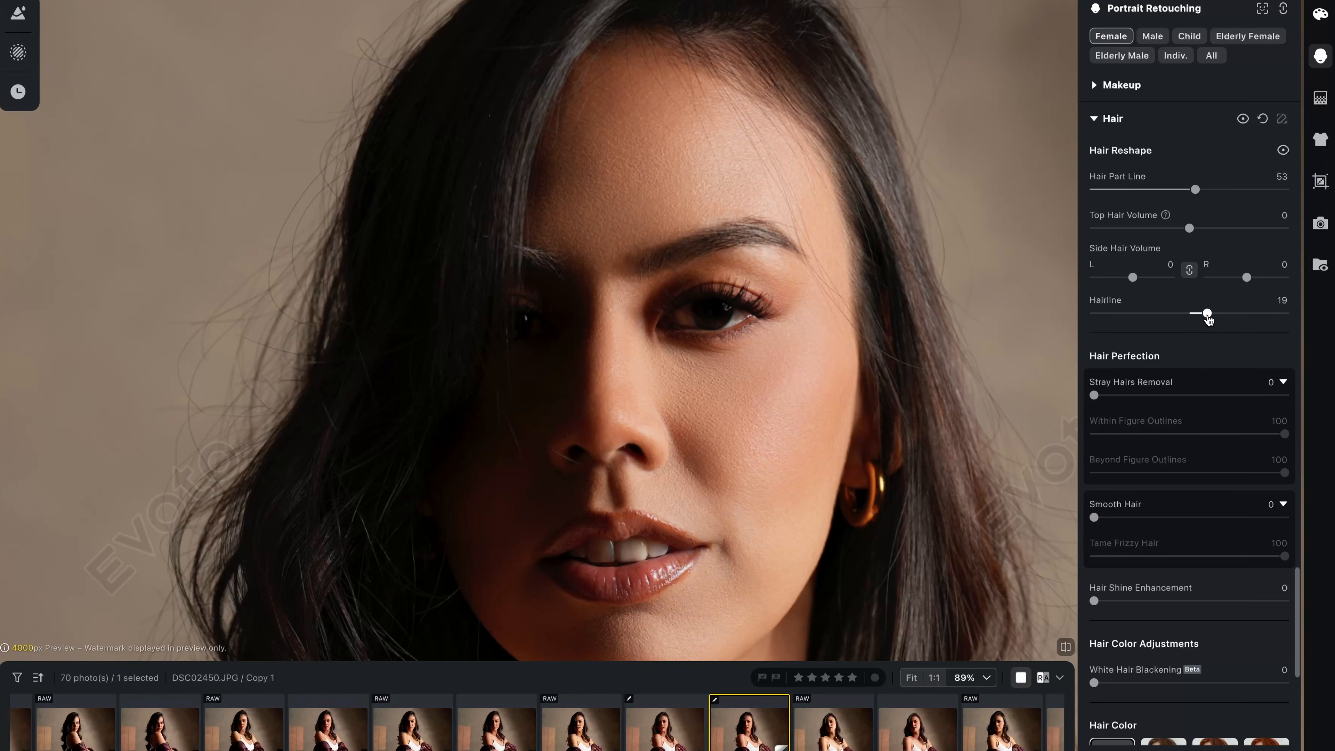
key(ctrl+z)
key(ctrl+z)
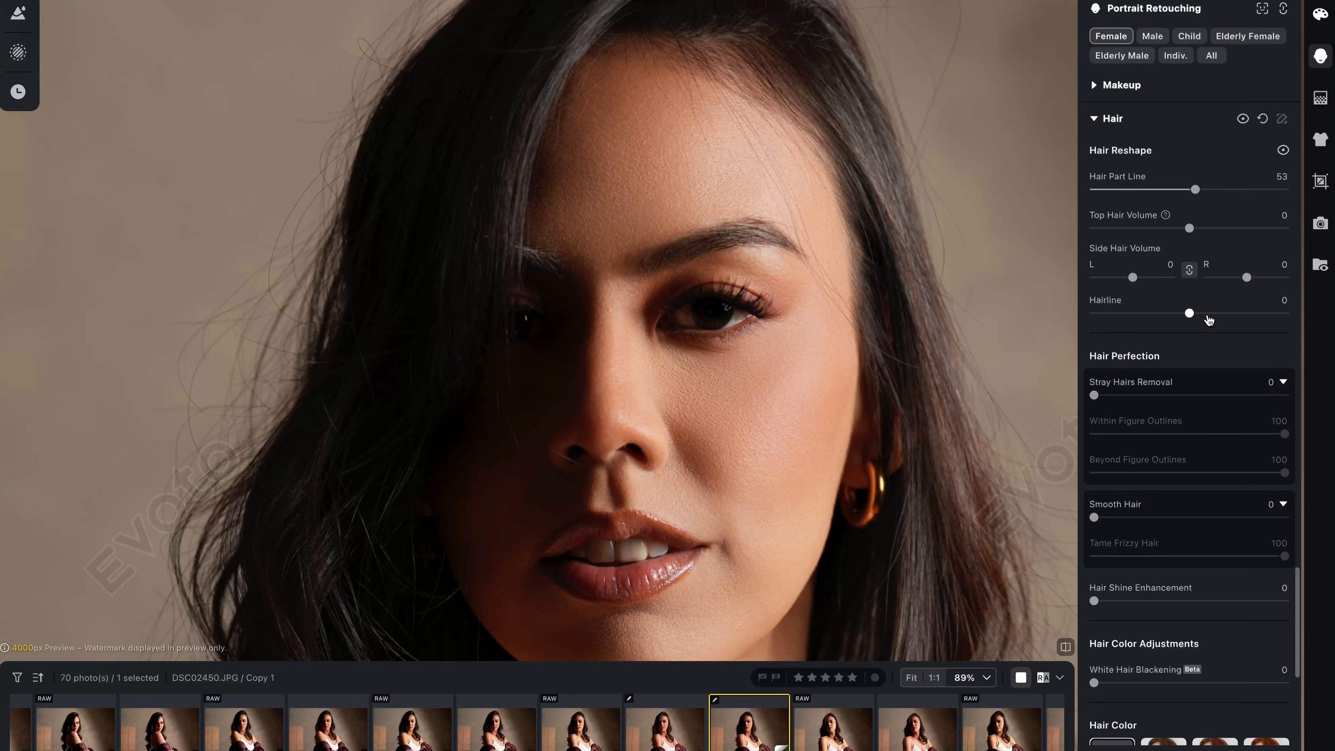
- Set Stray Hairs Removal to 100 and compare it against 0 before restoring it to 100
scroll(1154, 421, down, 5)
scroll(1153, 421, up, 4)
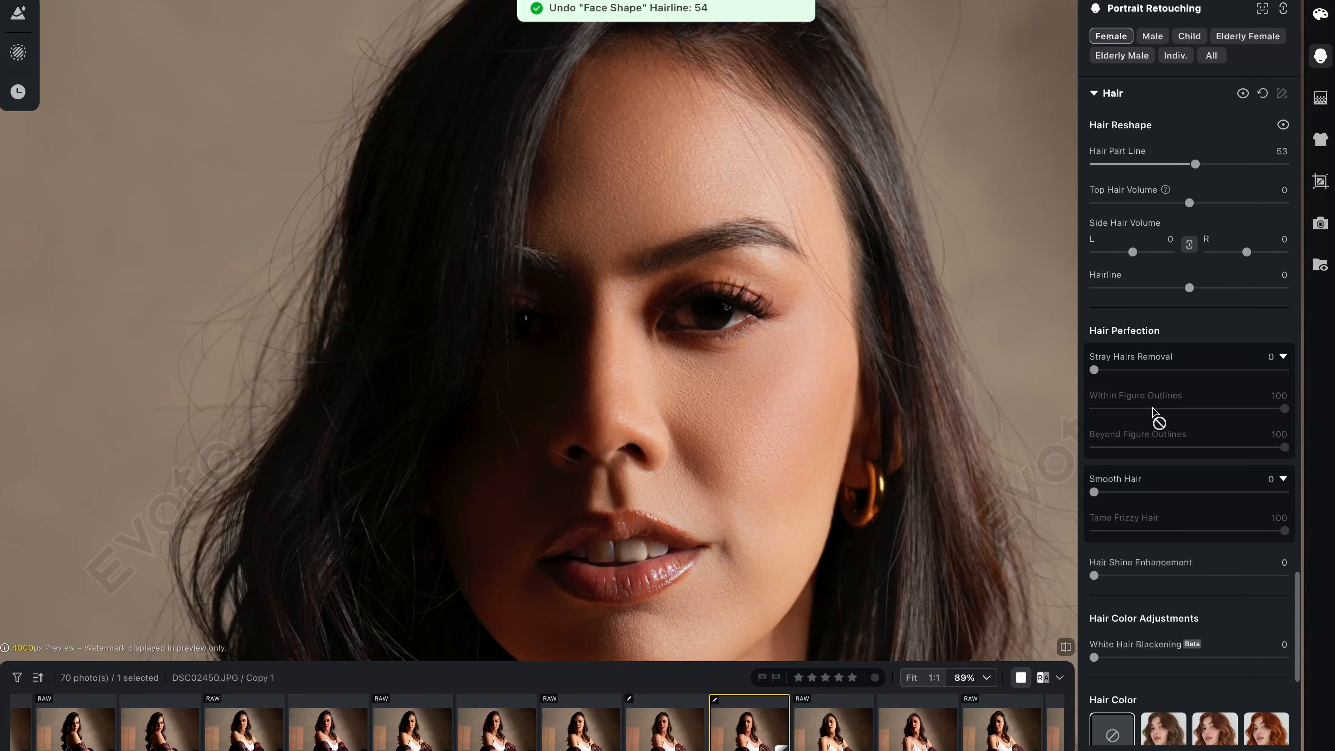
drag(843, 258, 791, 397)
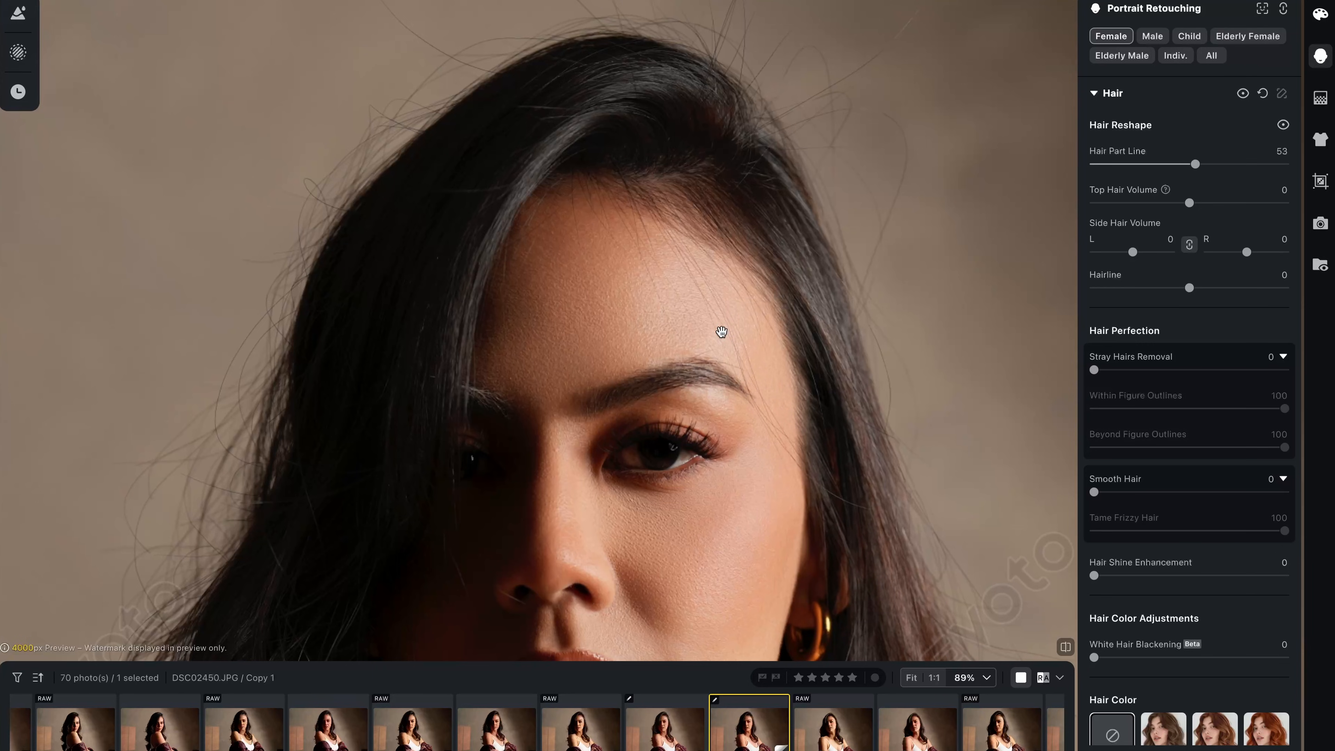
drag(653, 298, 682, 289)
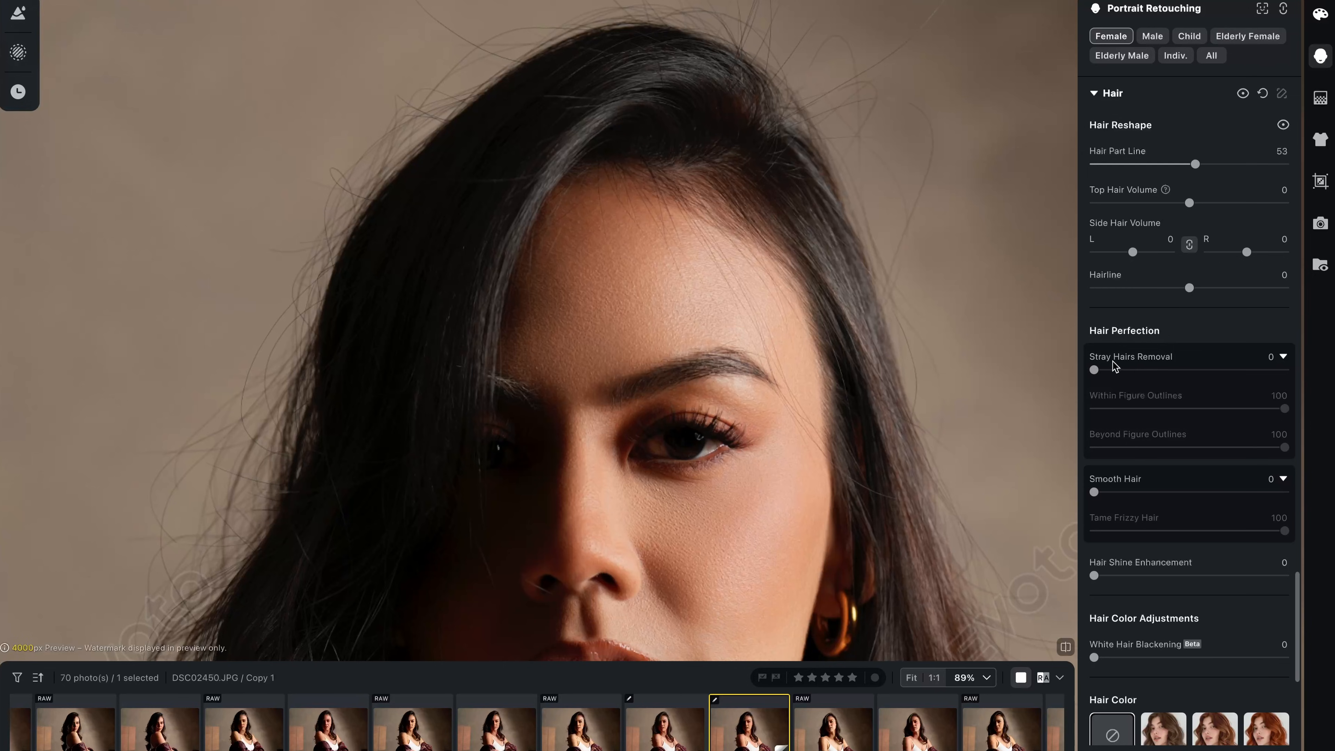
drag(1102, 371, 1284, 369)
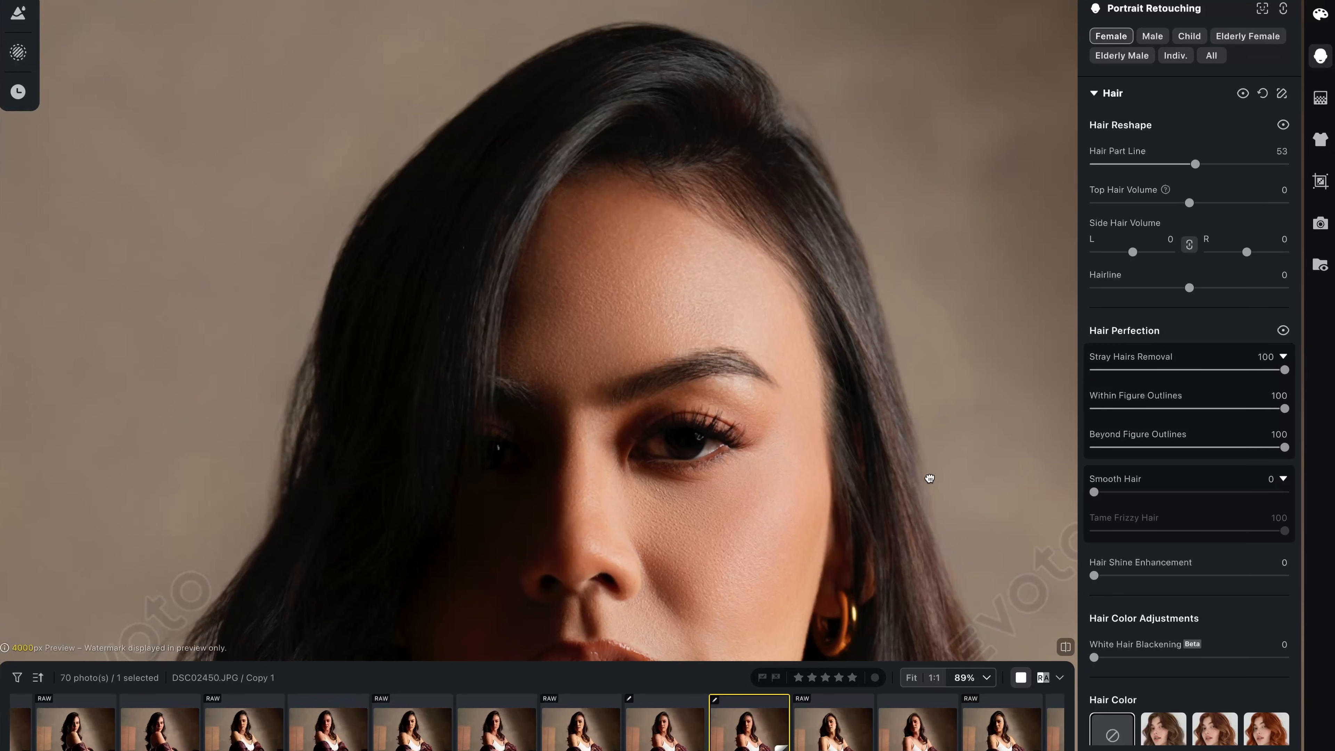
drag(930, 477, 929, 309)
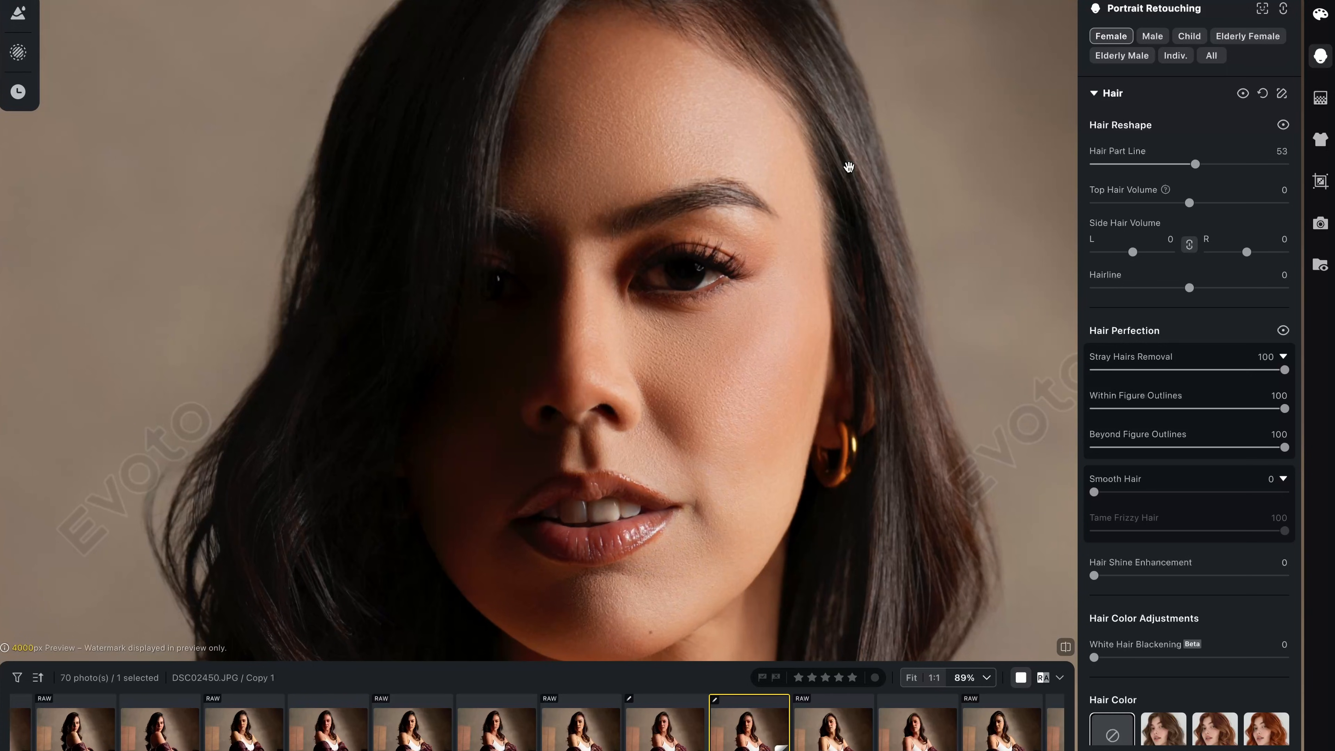
drag(1284, 370, 974, 373)
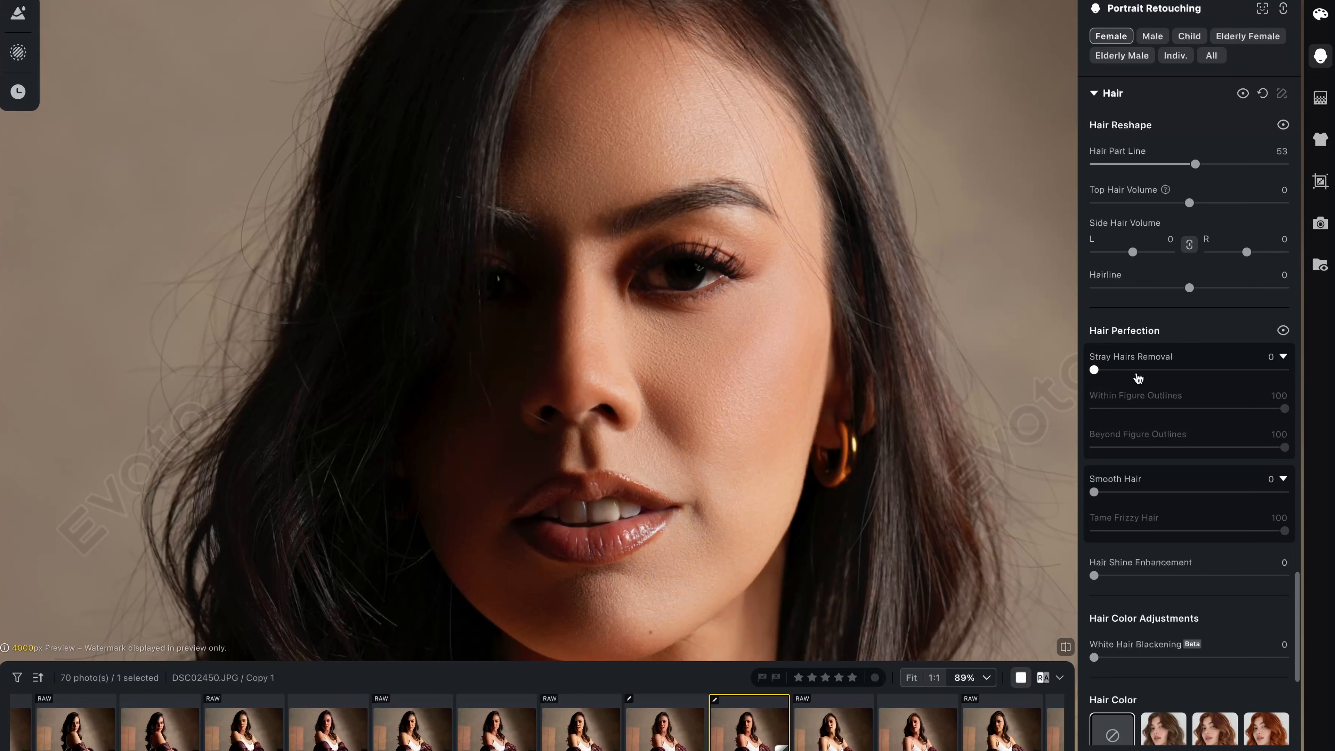
drag(1139, 374, 1288, 372)
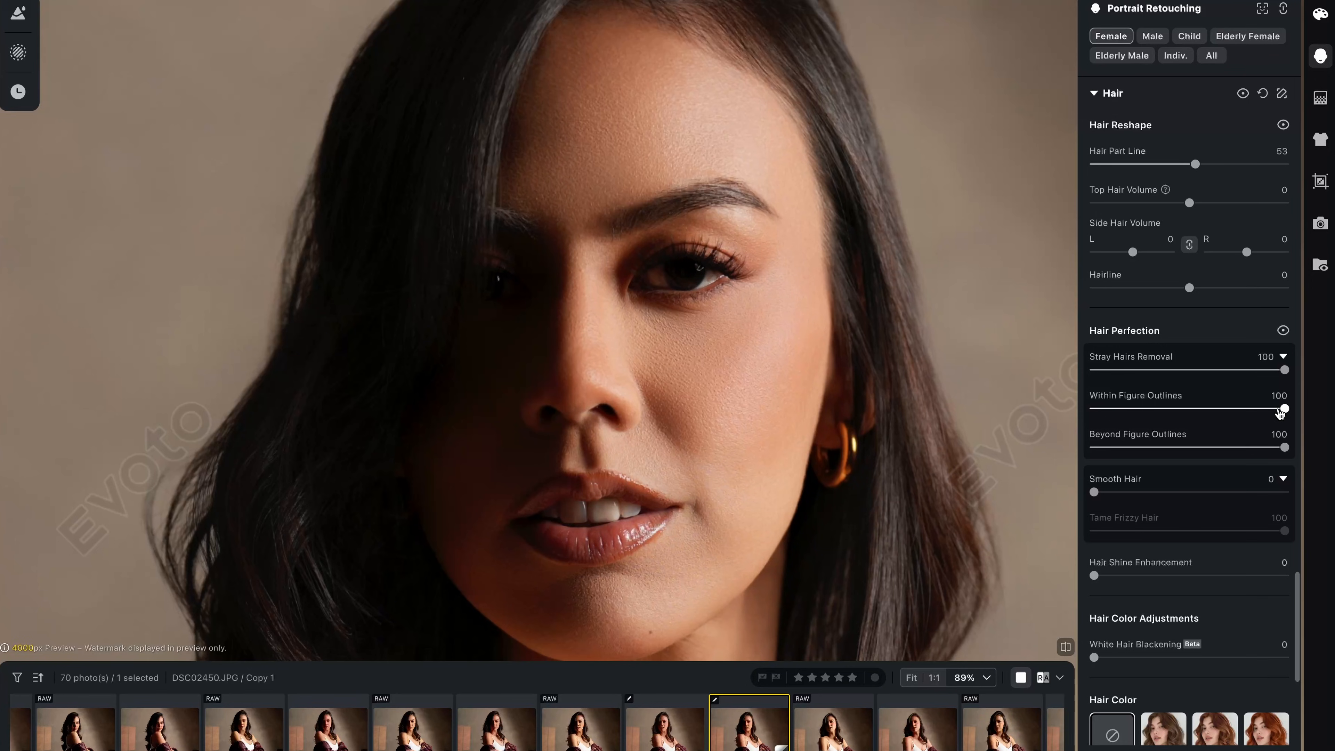
- Try Within Figure Outlines and Beyond Figure Outlines at 0 in turn, returning each to 100
drag(1279, 414, 1092, 414)
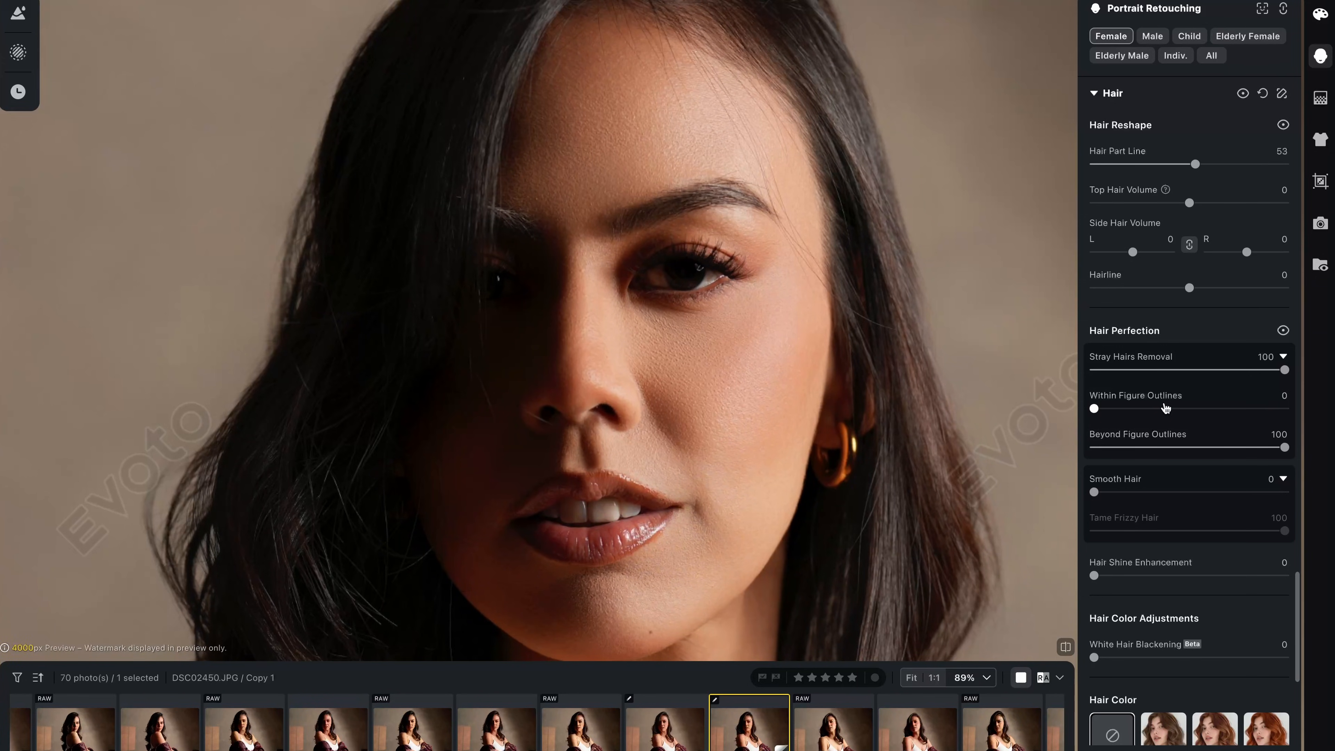
drag(1181, 418, 1284, 449)
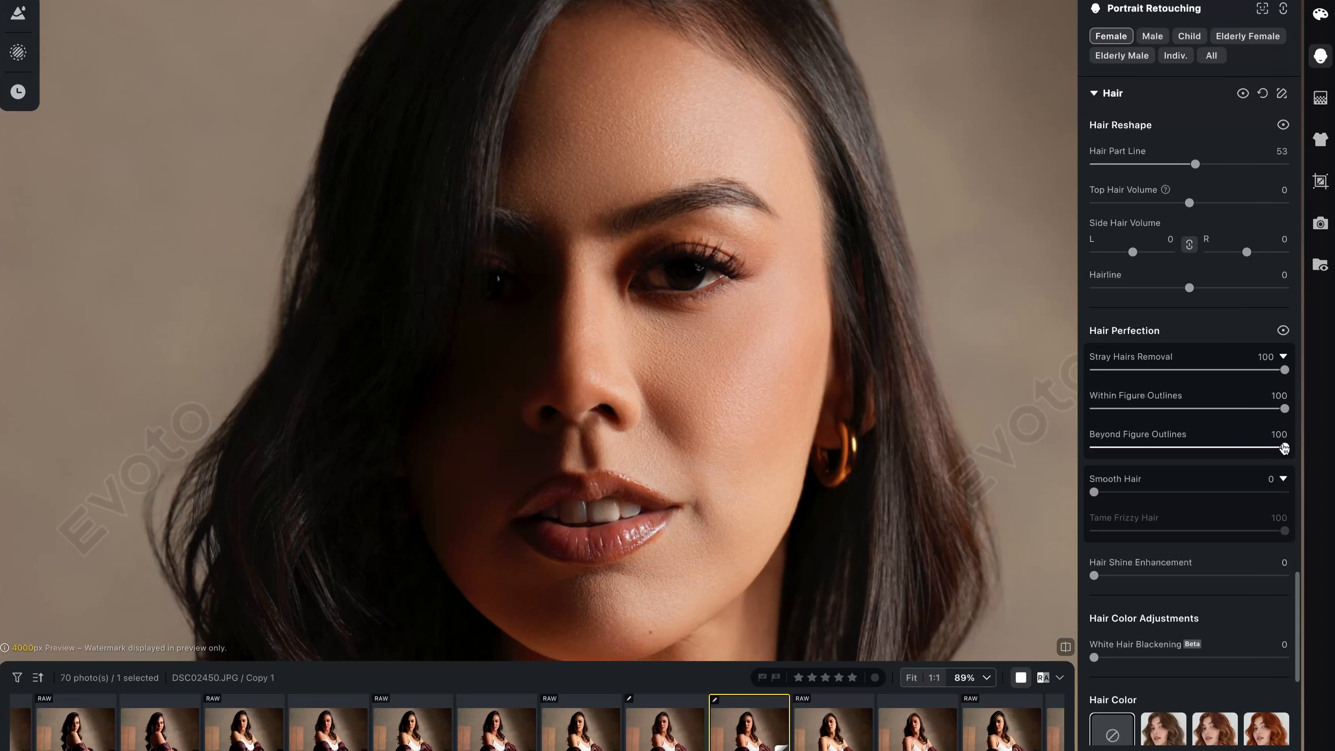
drag(1283, 449, 1093, 442)
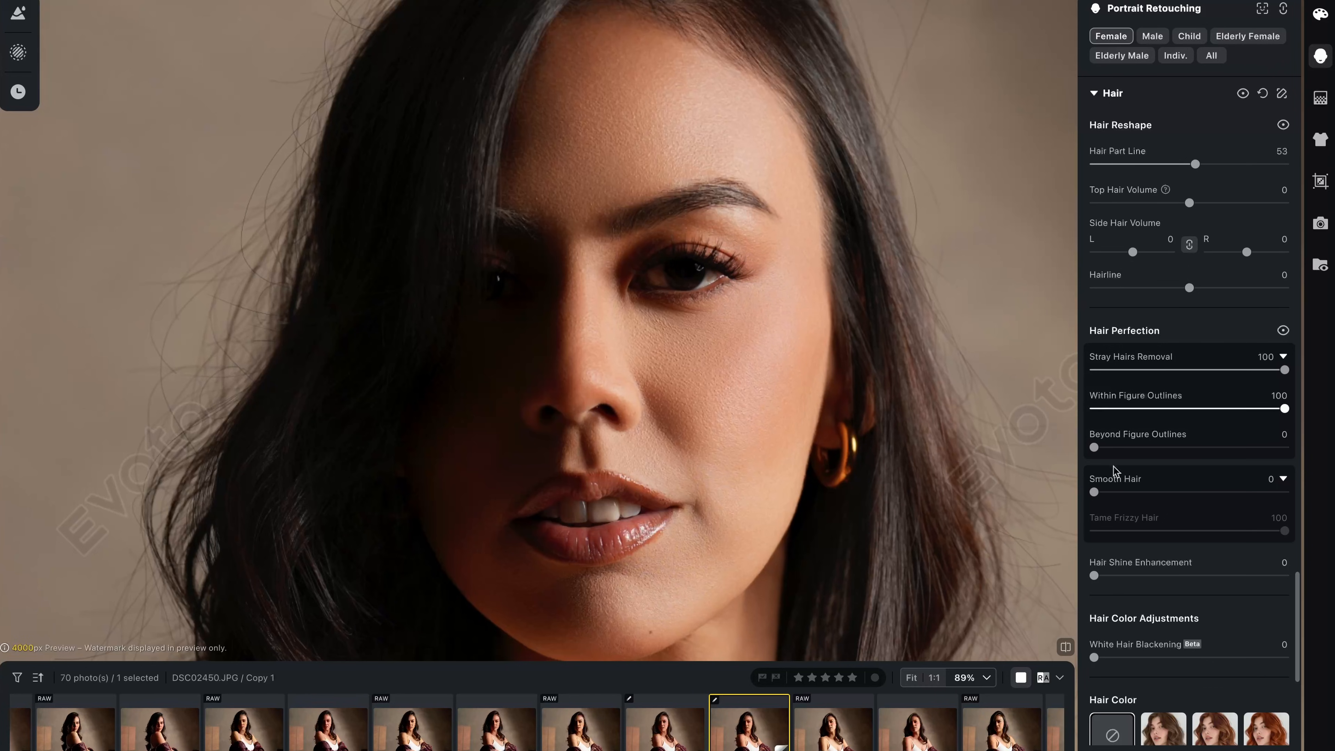
drag(1095, 448, 1307, 462)
- Set Smooth Hair to 54 in the Hair Perfection settings
drag(798, 199, 798, 322)
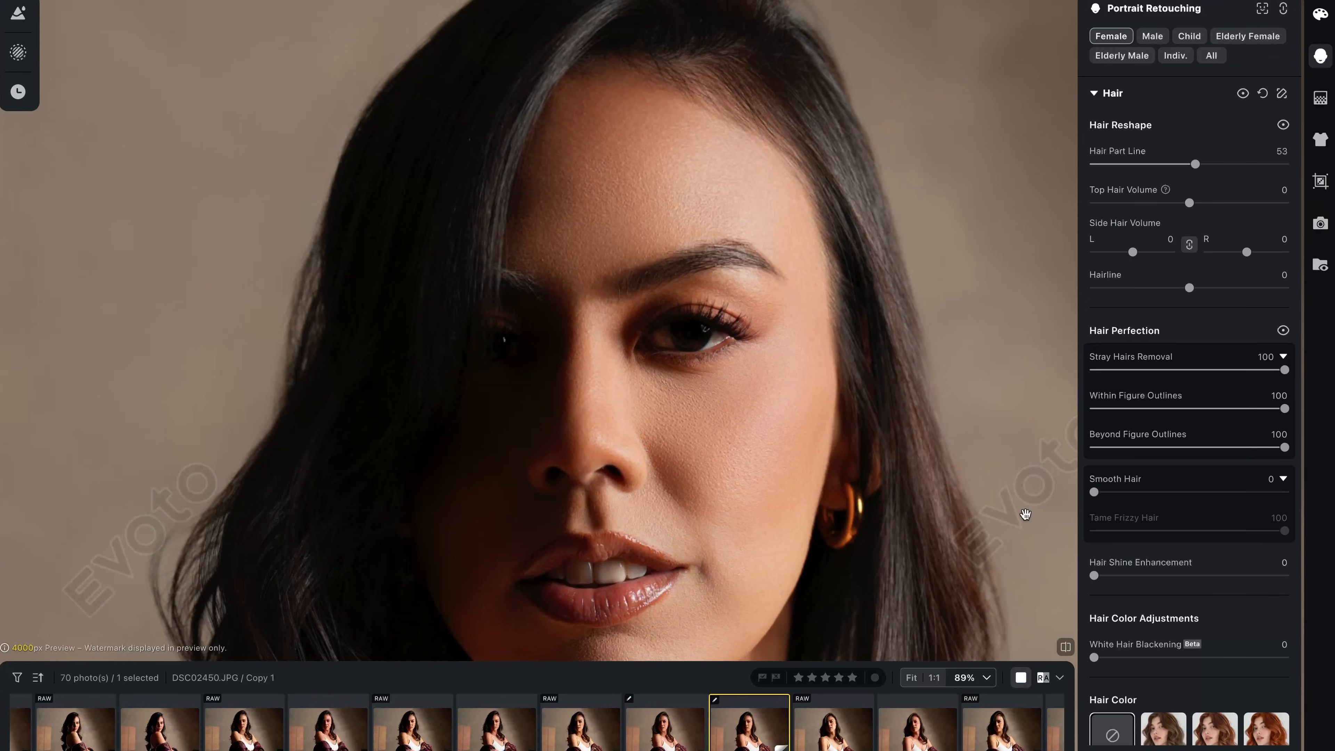
drag(1108, 492, 1197, 494)
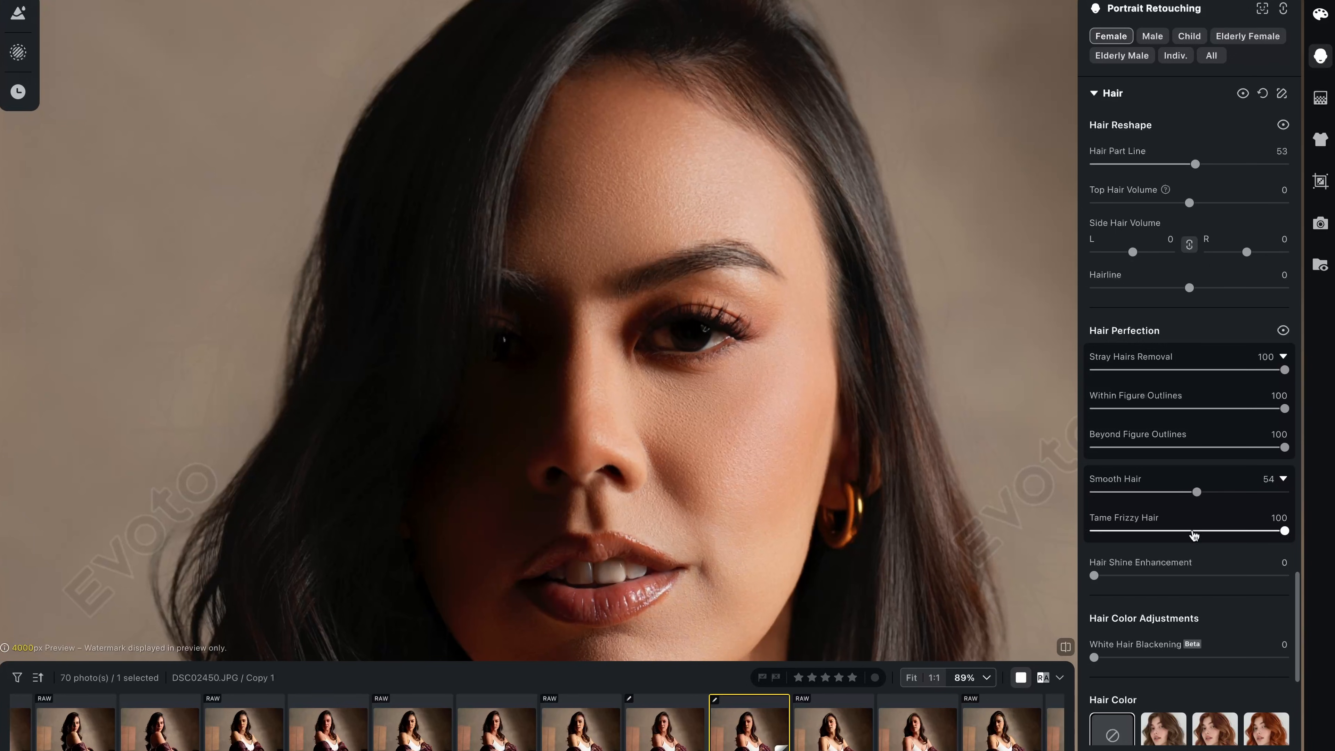